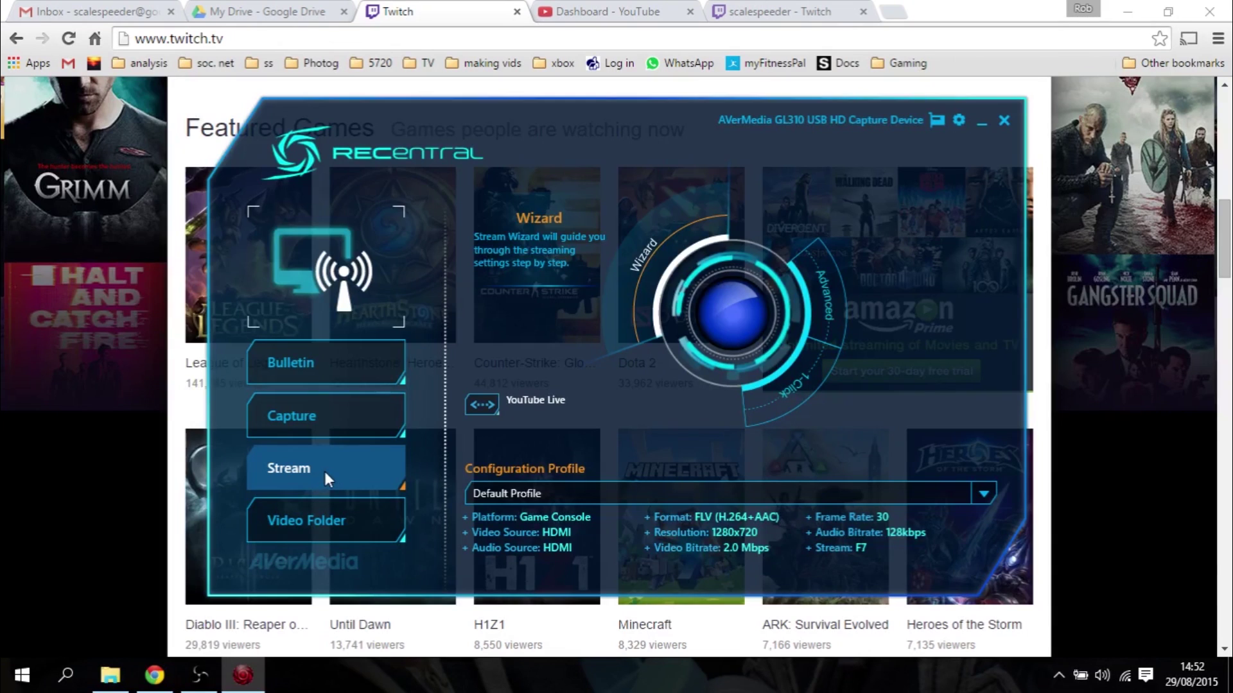
- Open the Default Profile's Advanced settings from the Stream dial's Advanced segment
click(835, 291)
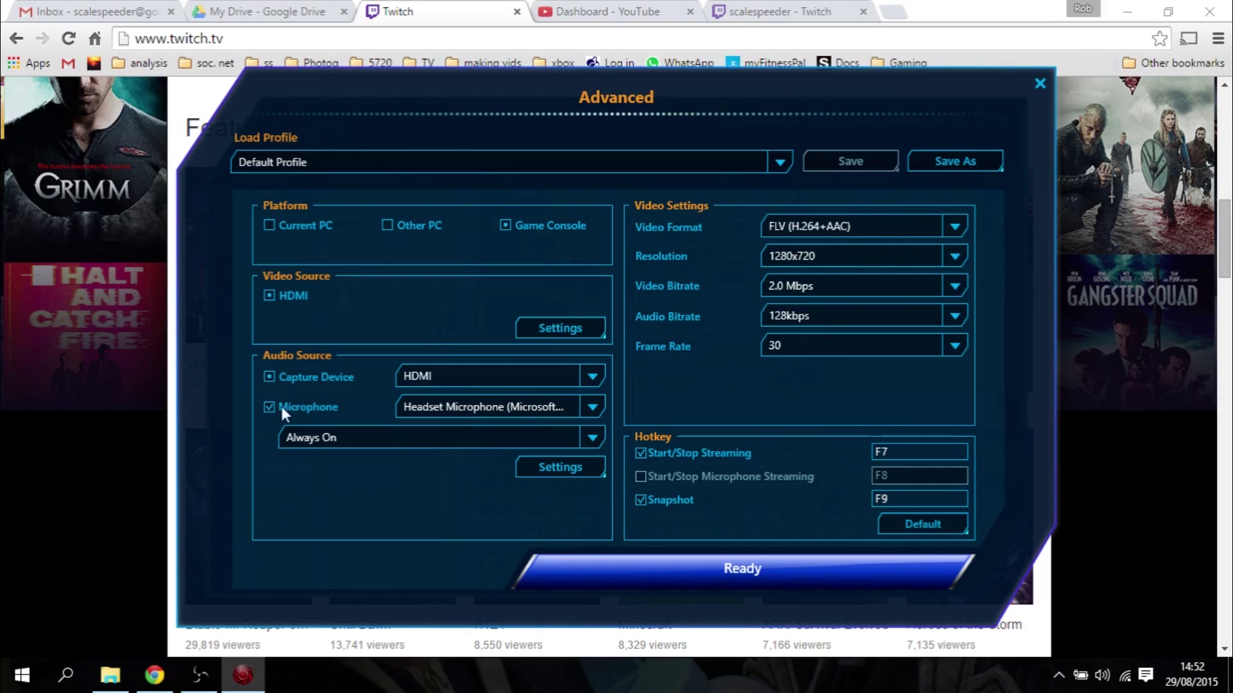
click(560, 475)
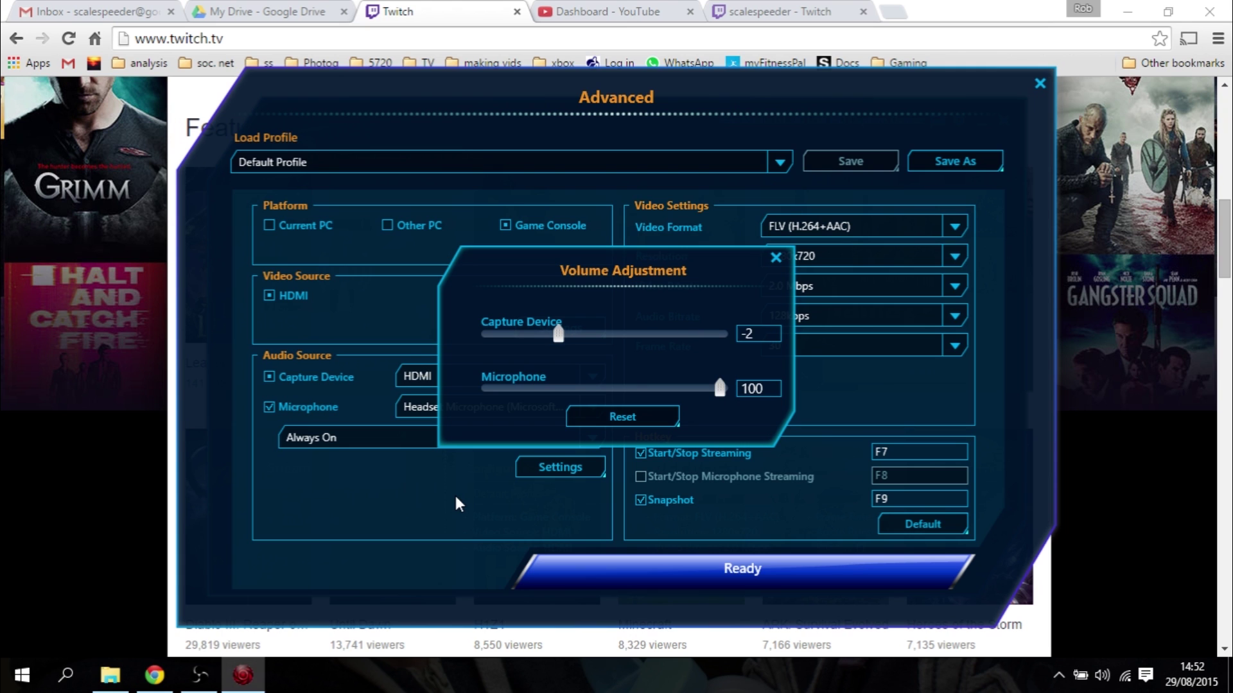
click(776, 259)
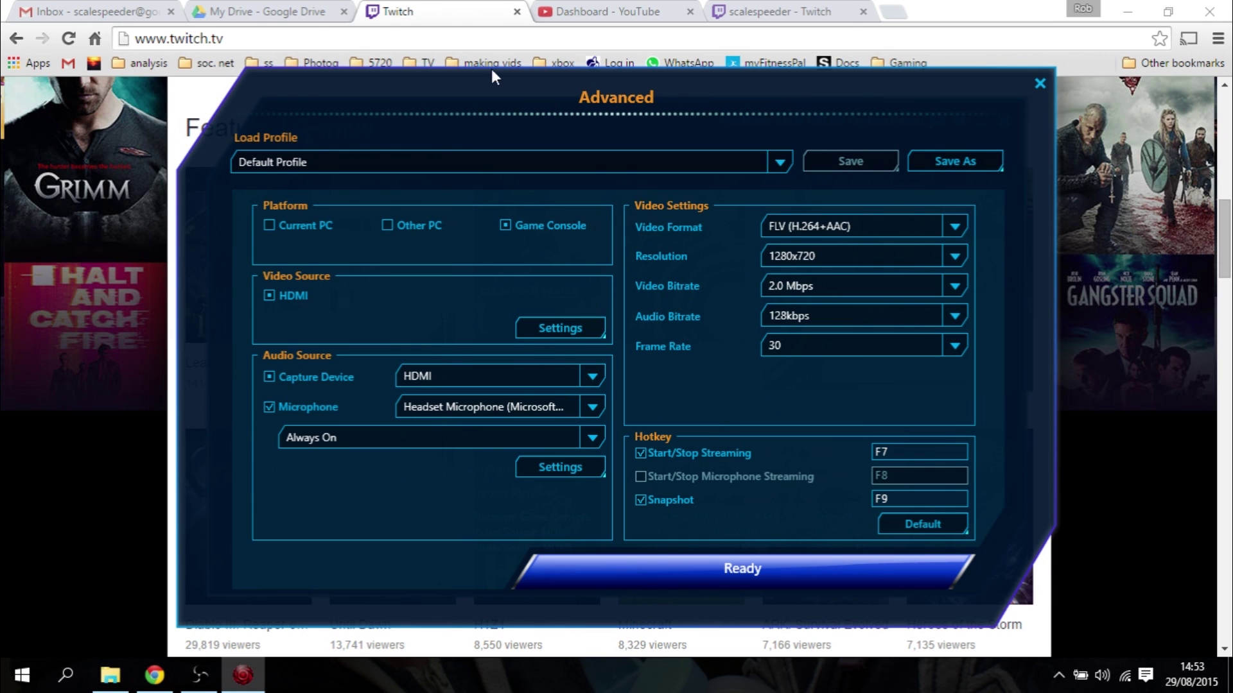
- Check that automatic broadcast archiving is enabled in the scalespeeder channel's Channel & Videos settings
click(764, 13)
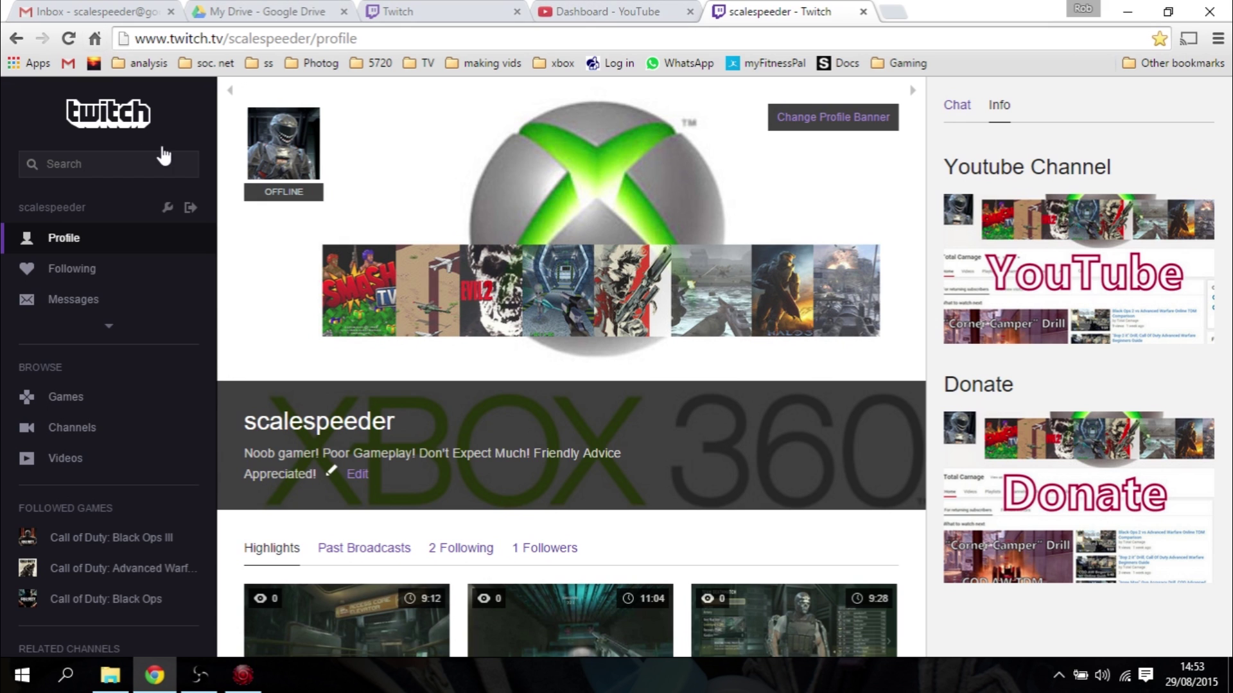
click(168, 210)
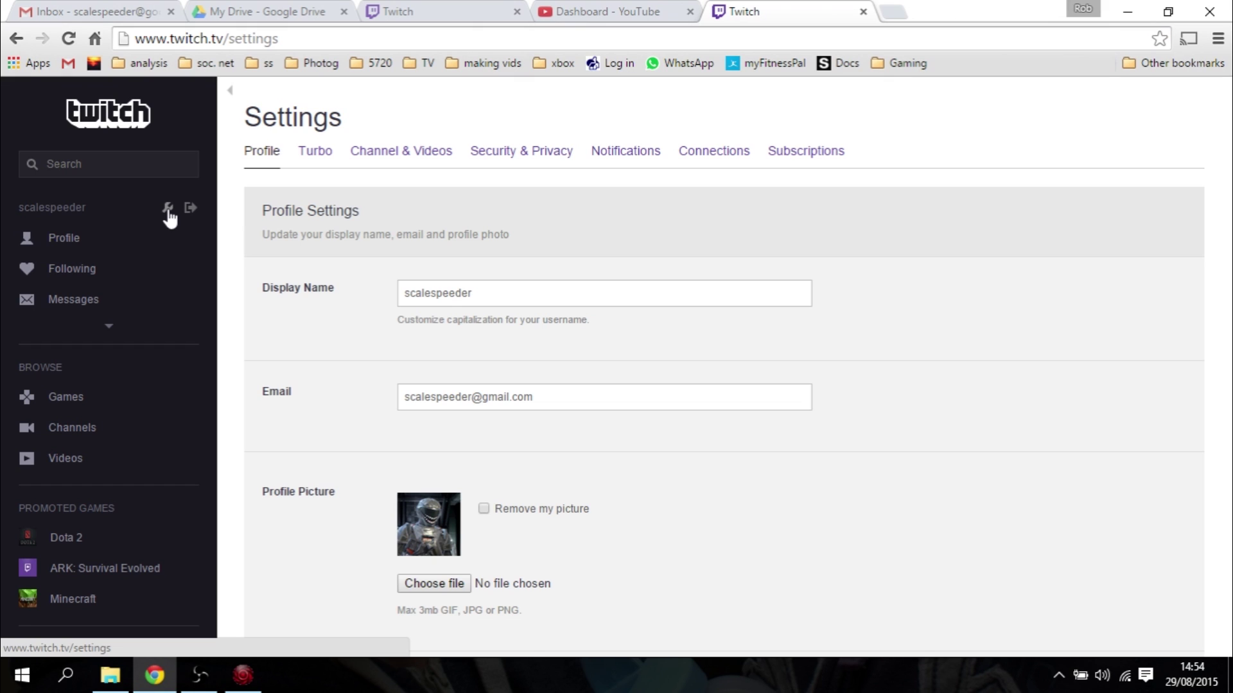
click(415, 155)
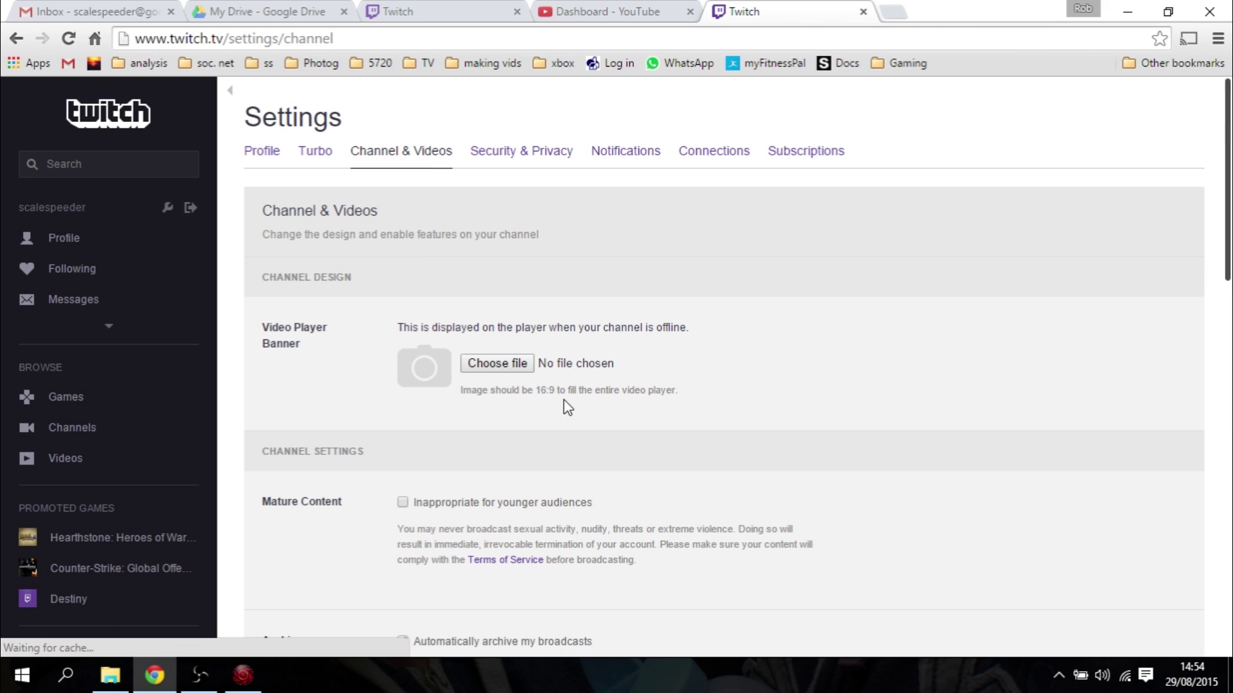
scroll(1054, 286, down, 4)
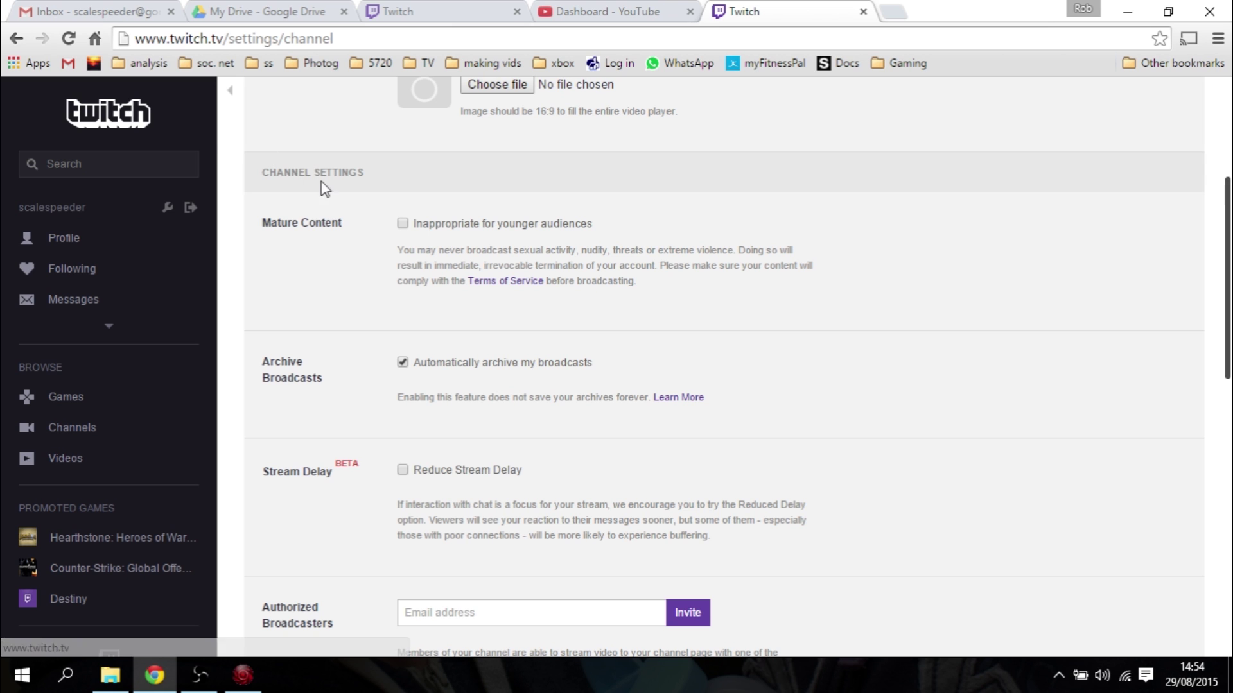
scroll(315, 189, up, 2)
- Retitle the channel's broadcast to 'COD Black Ops 2 Streaming Test'
click(60, 236)
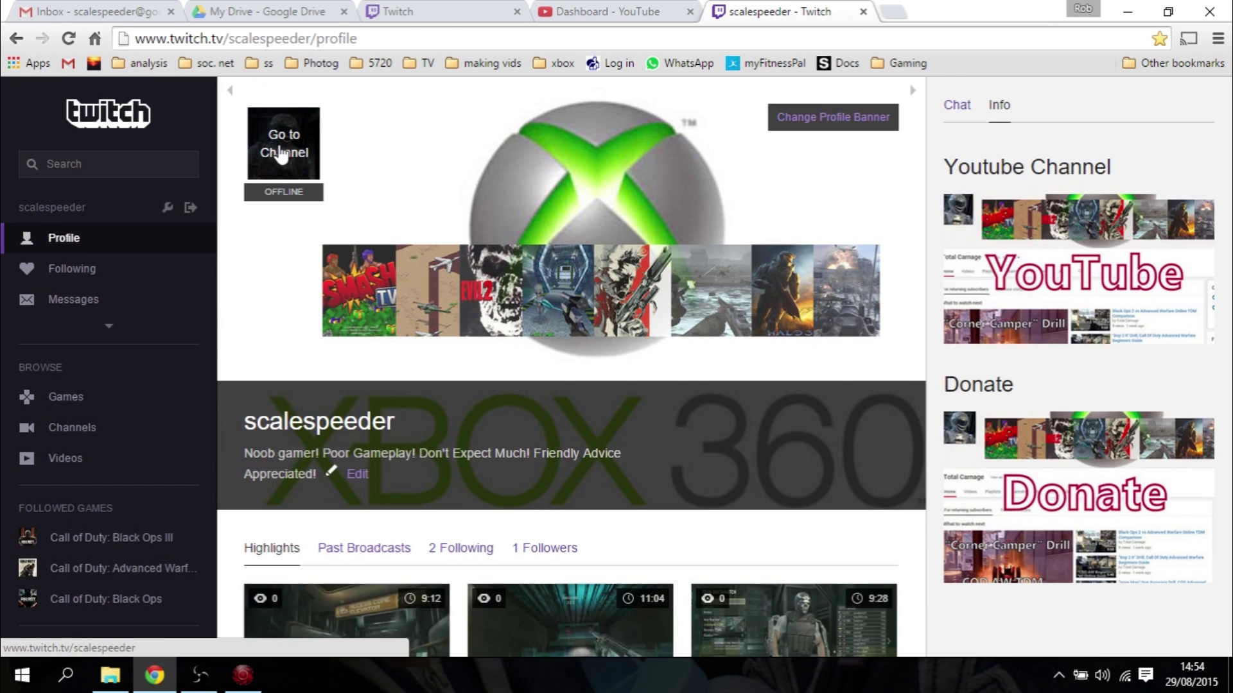
click(283, 153)
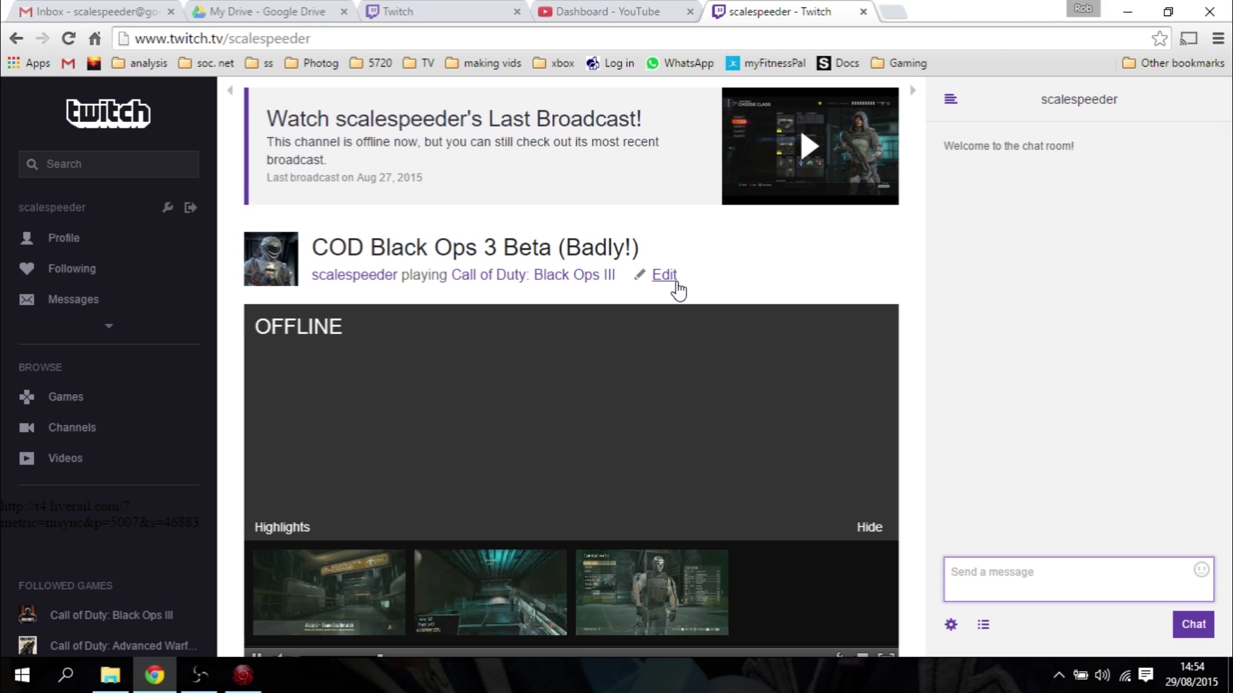
click(667, 277)
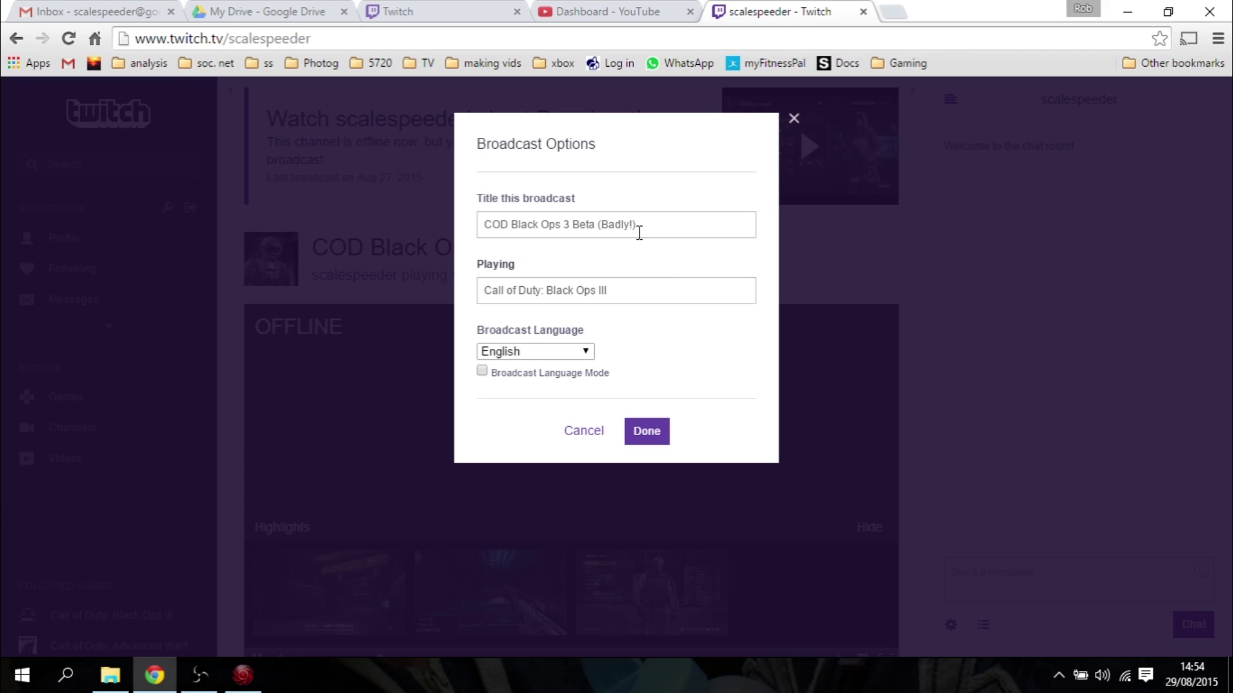
drag(641, 227, 572, 227)
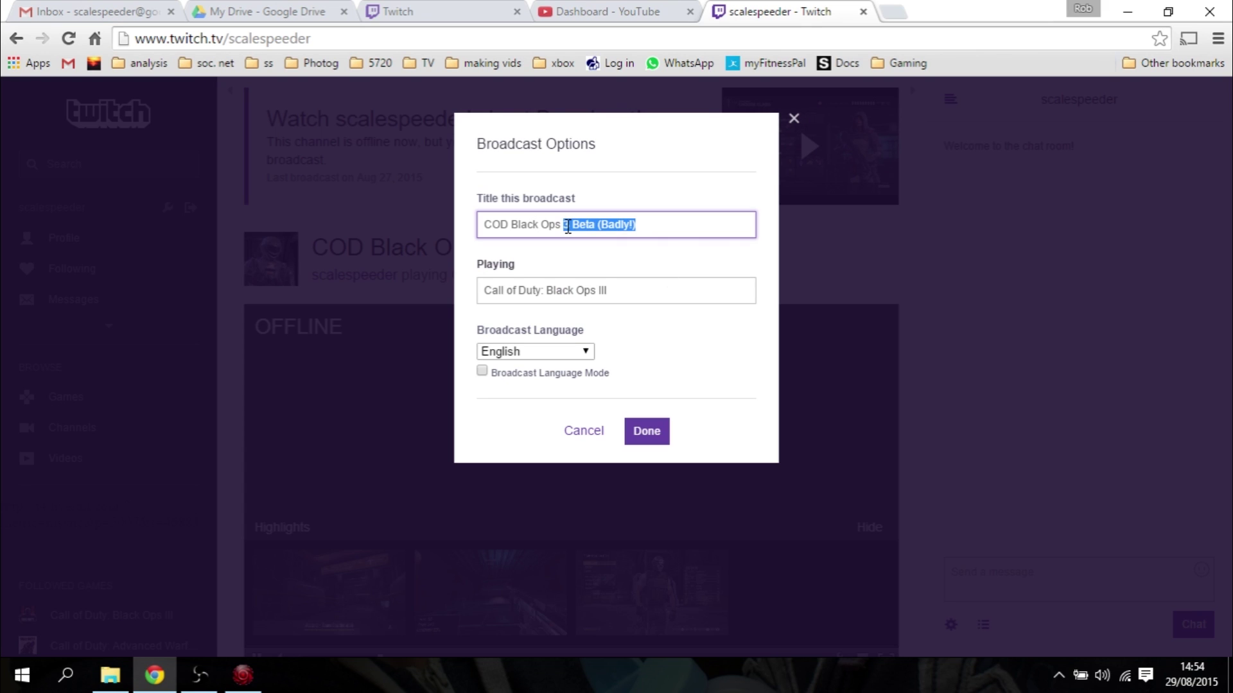
text(3 St)
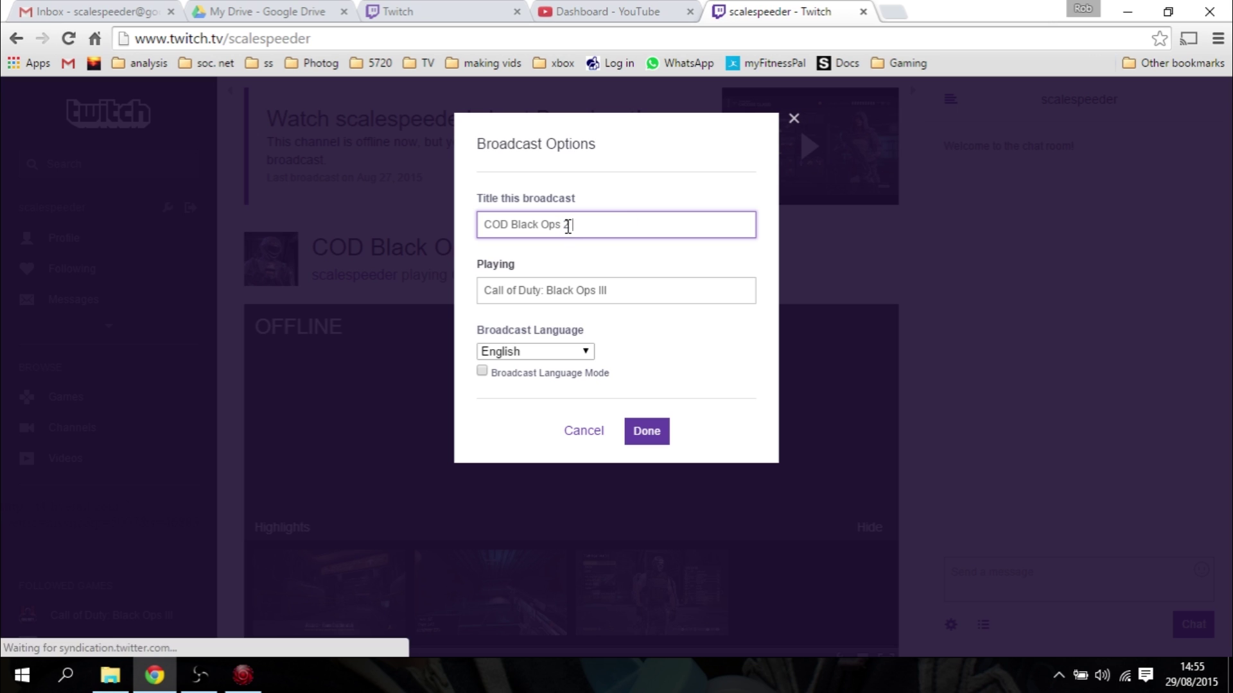
text(reami)
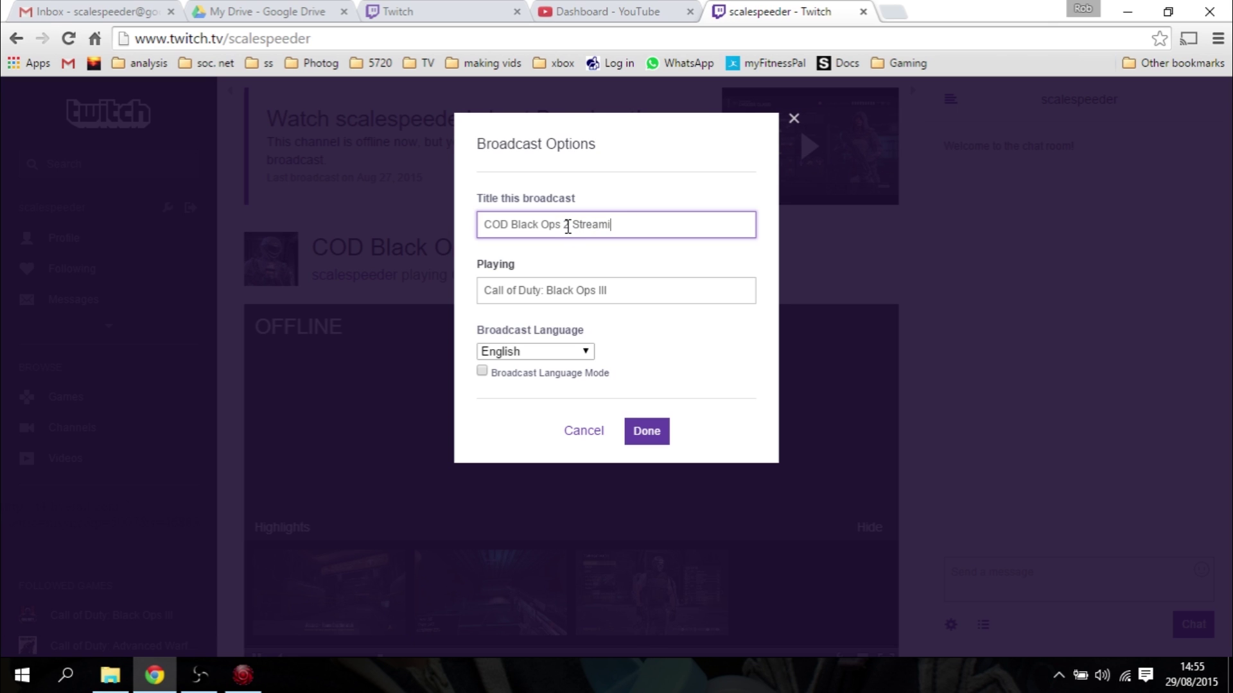
text(ng Test)
- Set the game being played to Call of Duty: Black Ops II and save the changes
click(636, 292)
drag(601, 291, 441, 303)
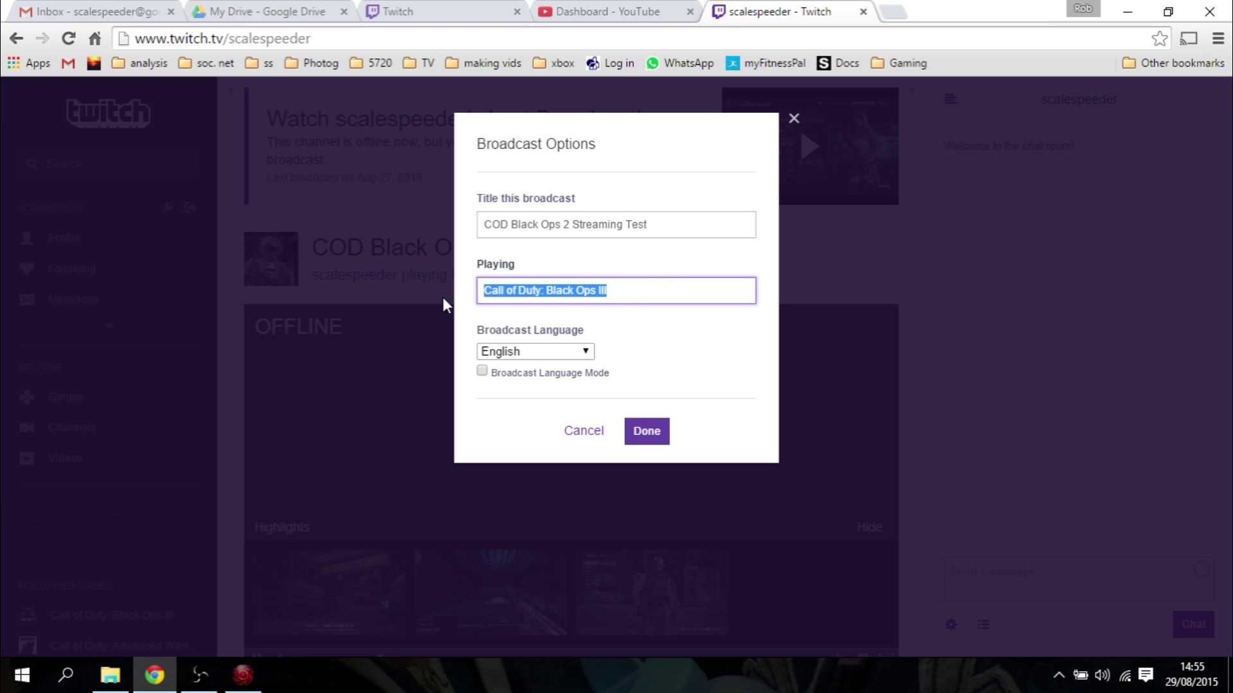
text(call of )
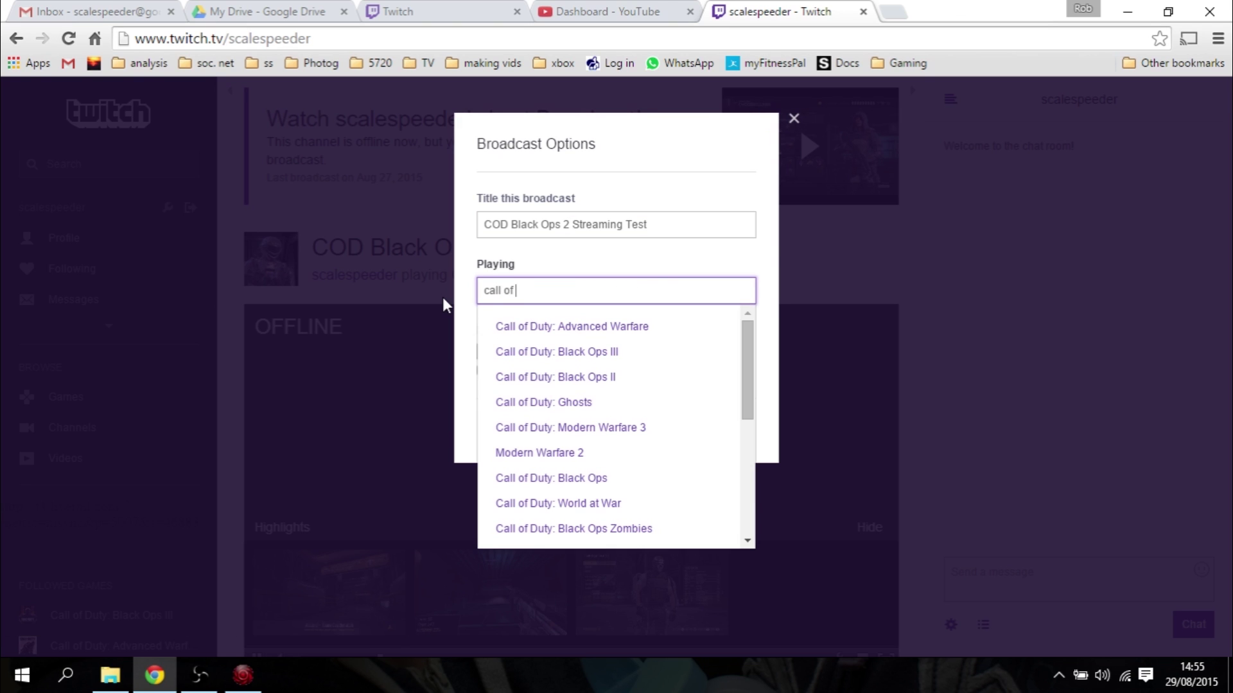
text(duty bla)
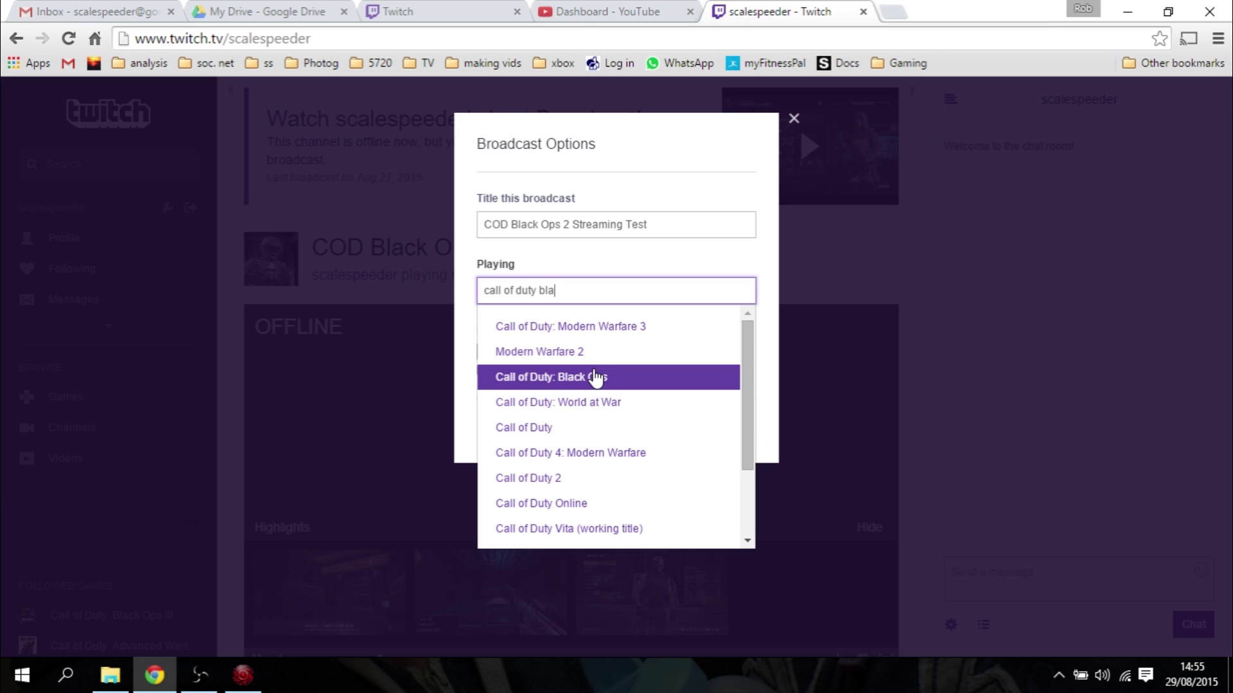
click(596, 378)
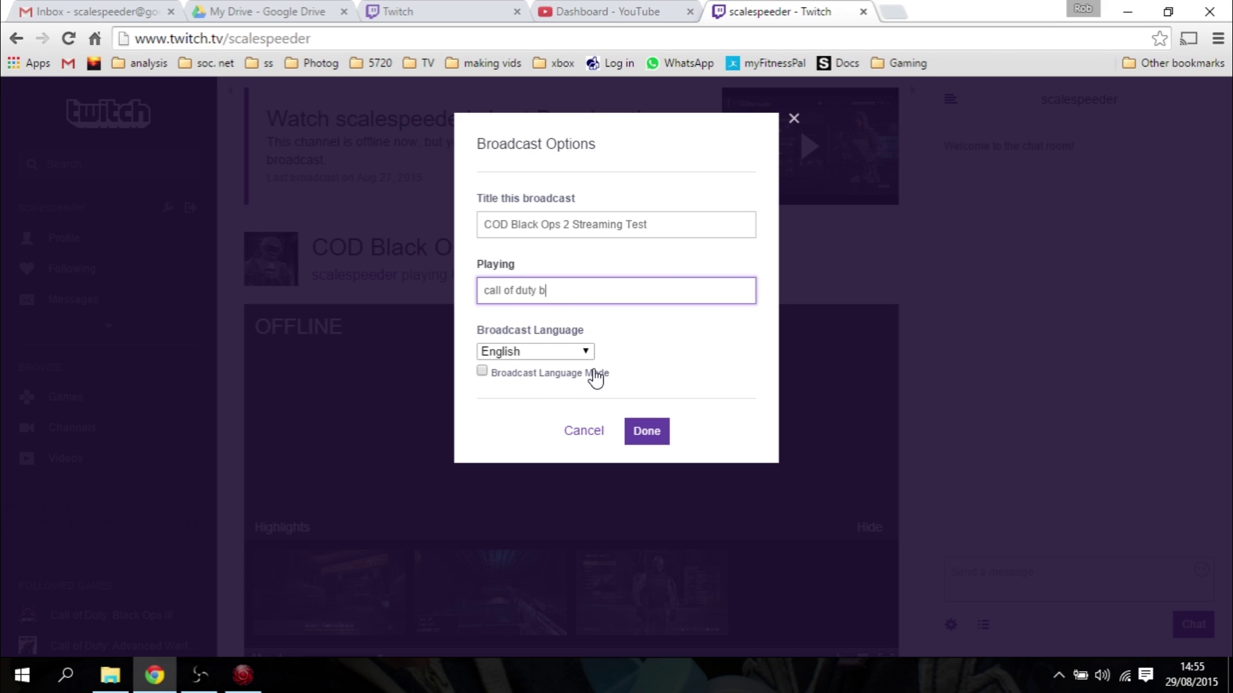
key(BackSpace)
key(BackSpace)
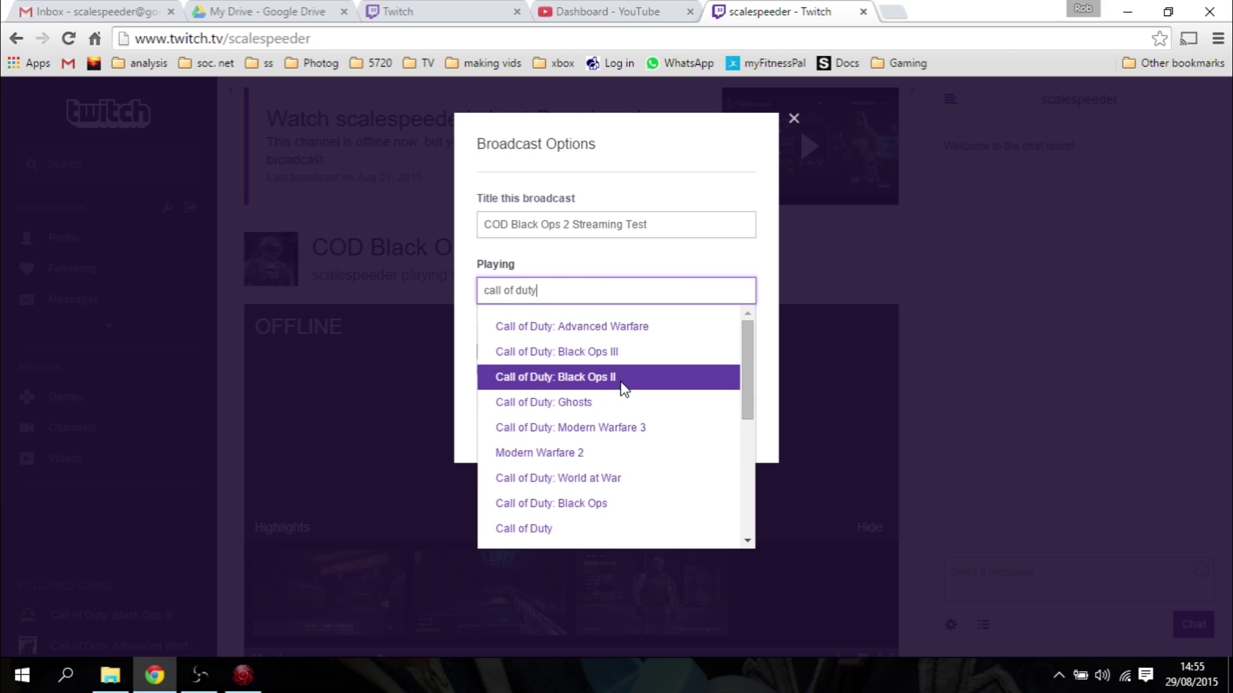
click(618, 382)
click(639, 439)
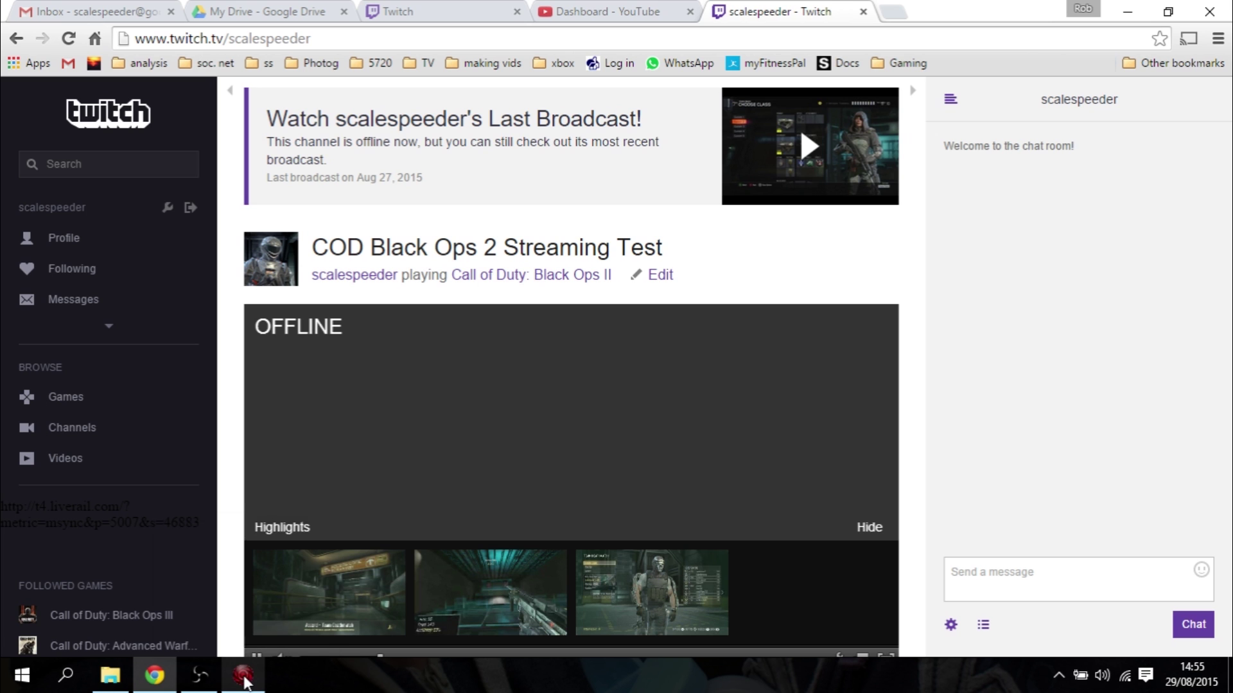
- Return to RECentral and close its Advanced settings dialog
click(246, 682)
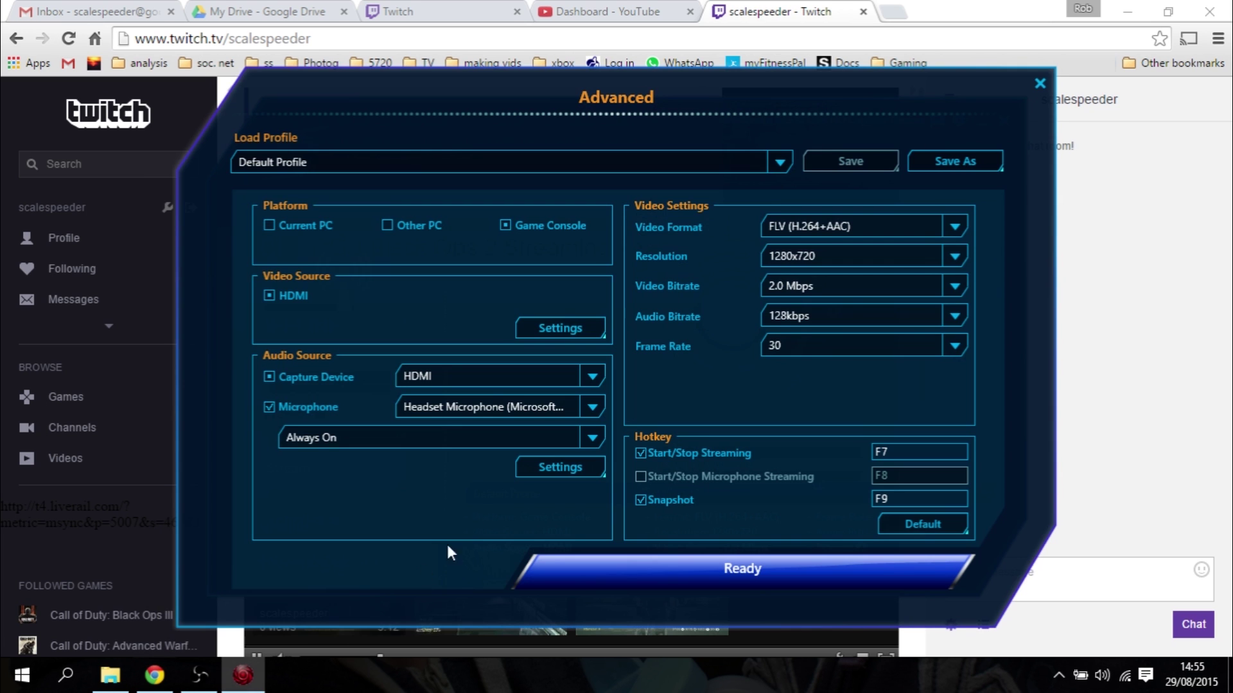
click(1040, 83)
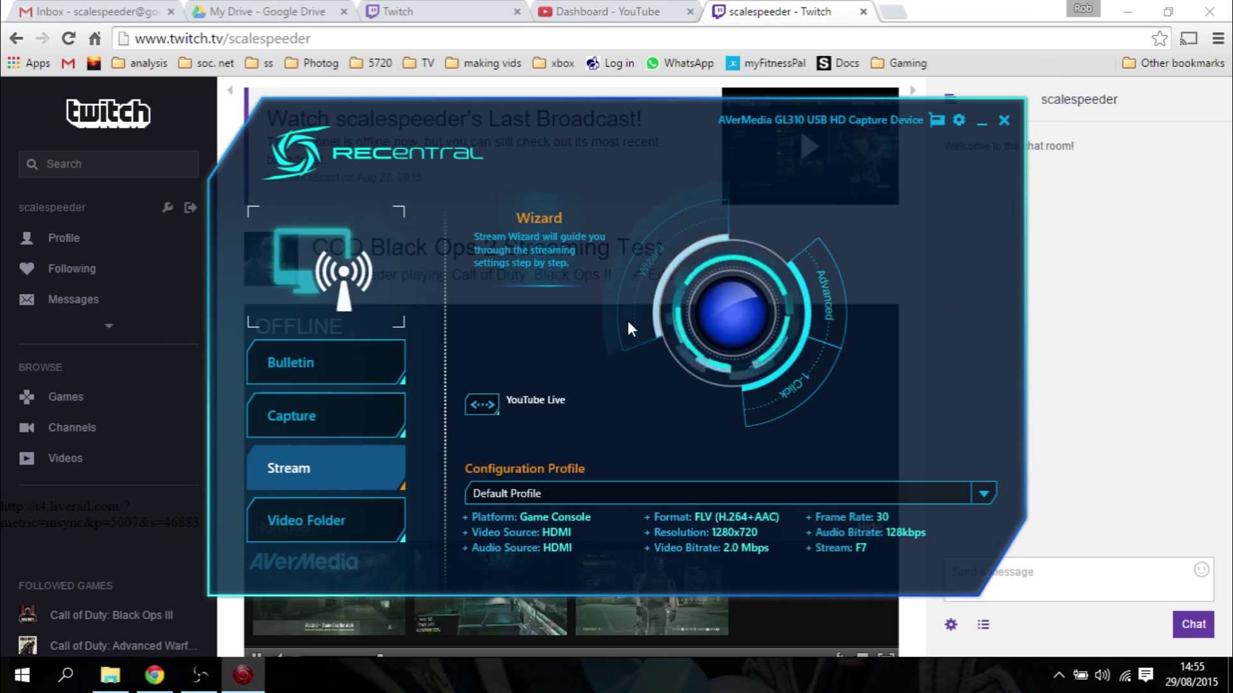
- Switch the streaming service from YouTube Live to Twitch.TV / Justin.TV via EU: London, UK proxy, and connect
click(483, 406)
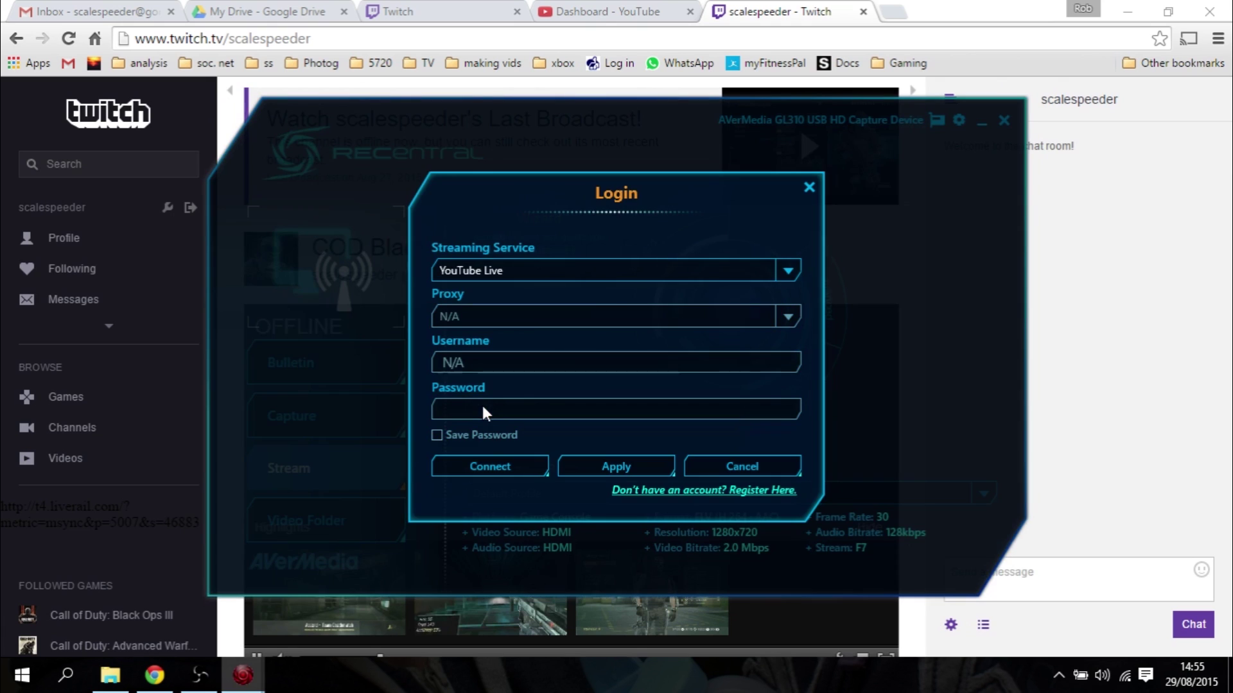
click(789, 271)
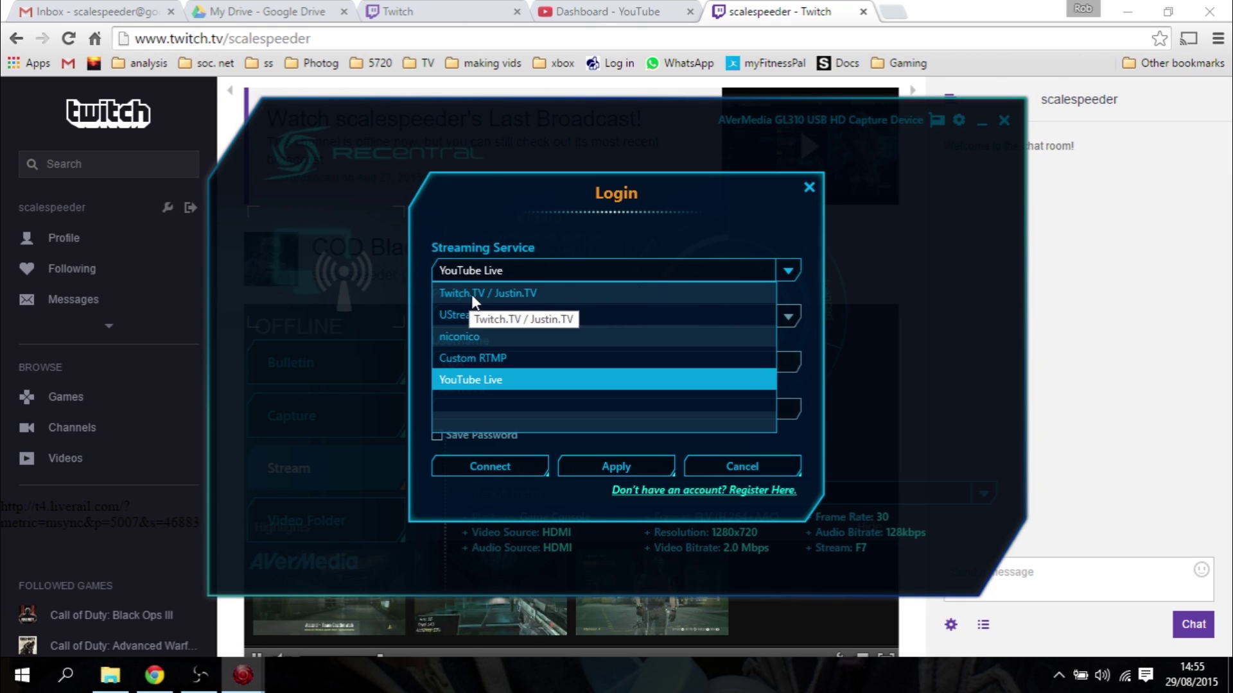
click(520, 295)
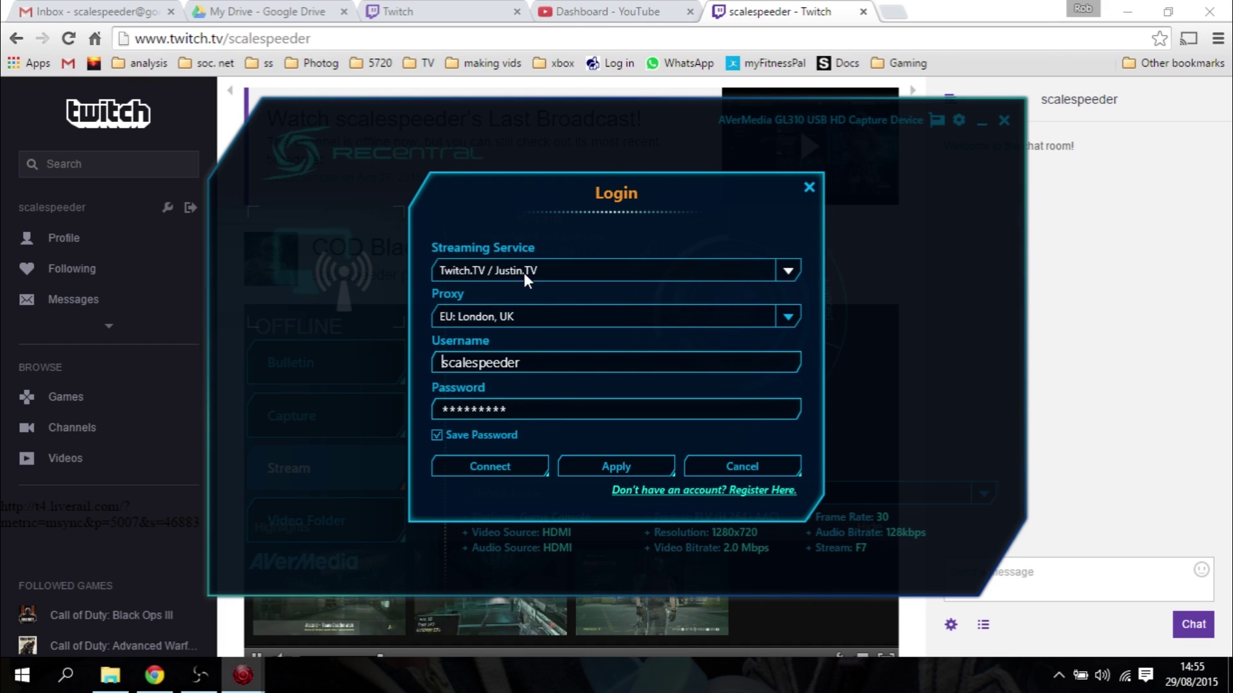
click(789, 317)
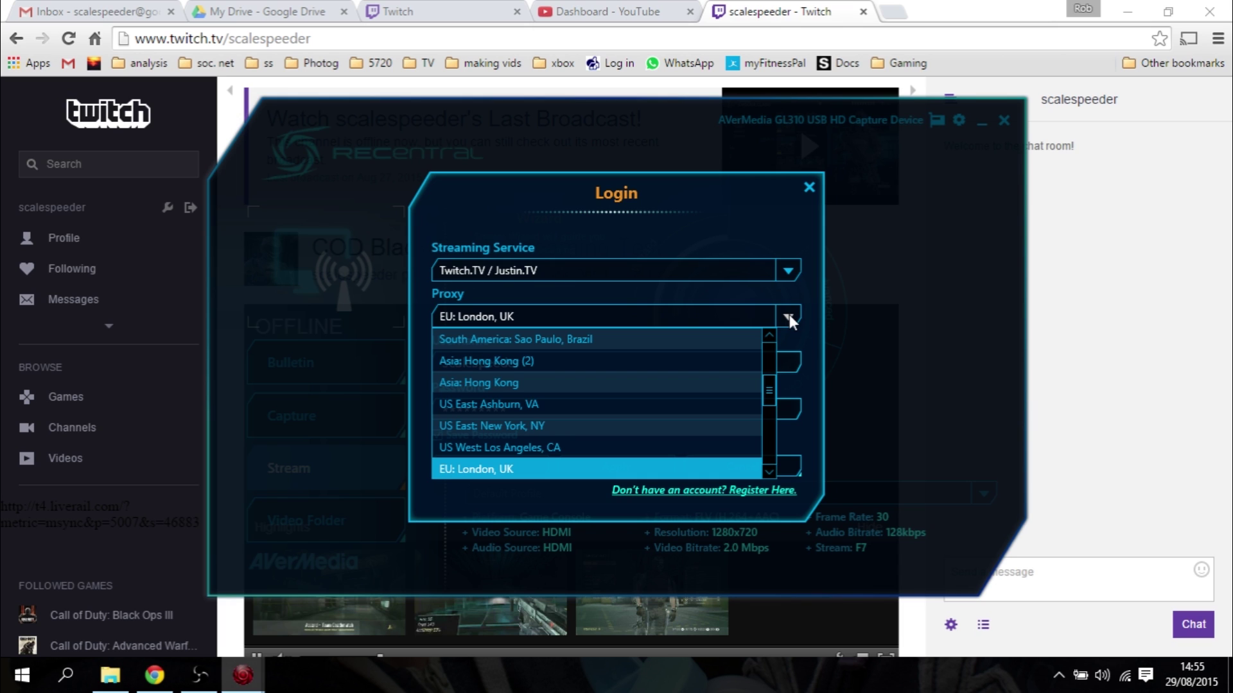
click(788, 314)
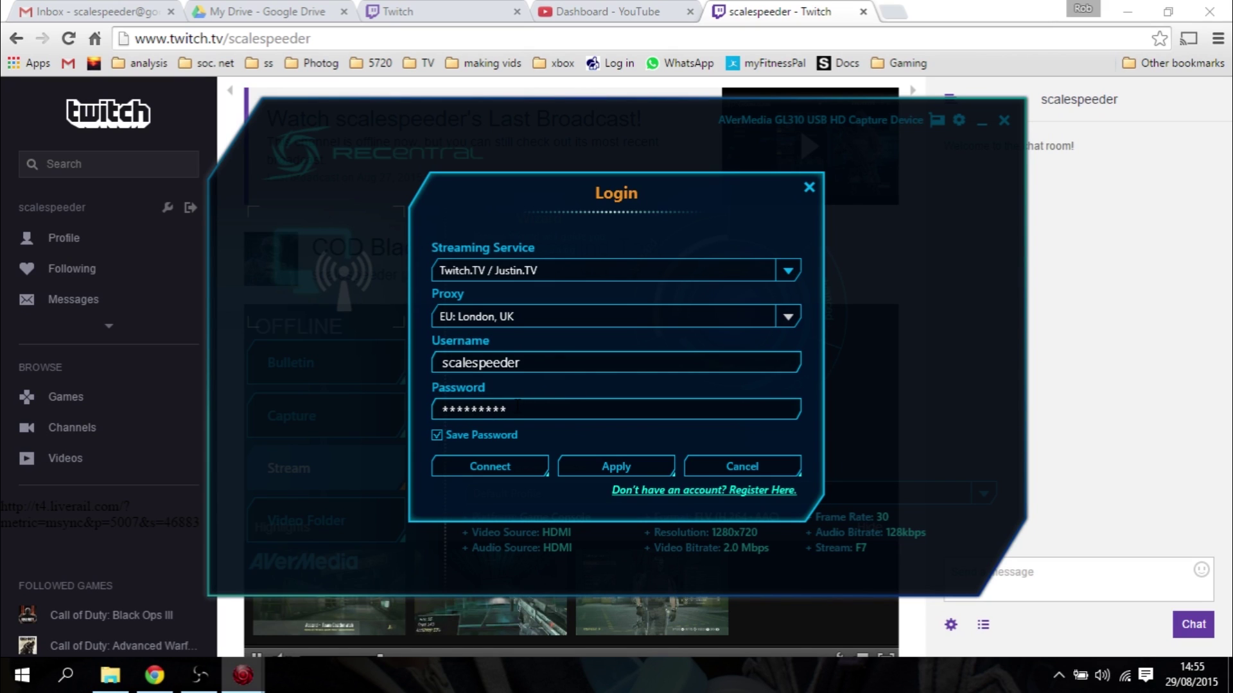
click(507, 473)
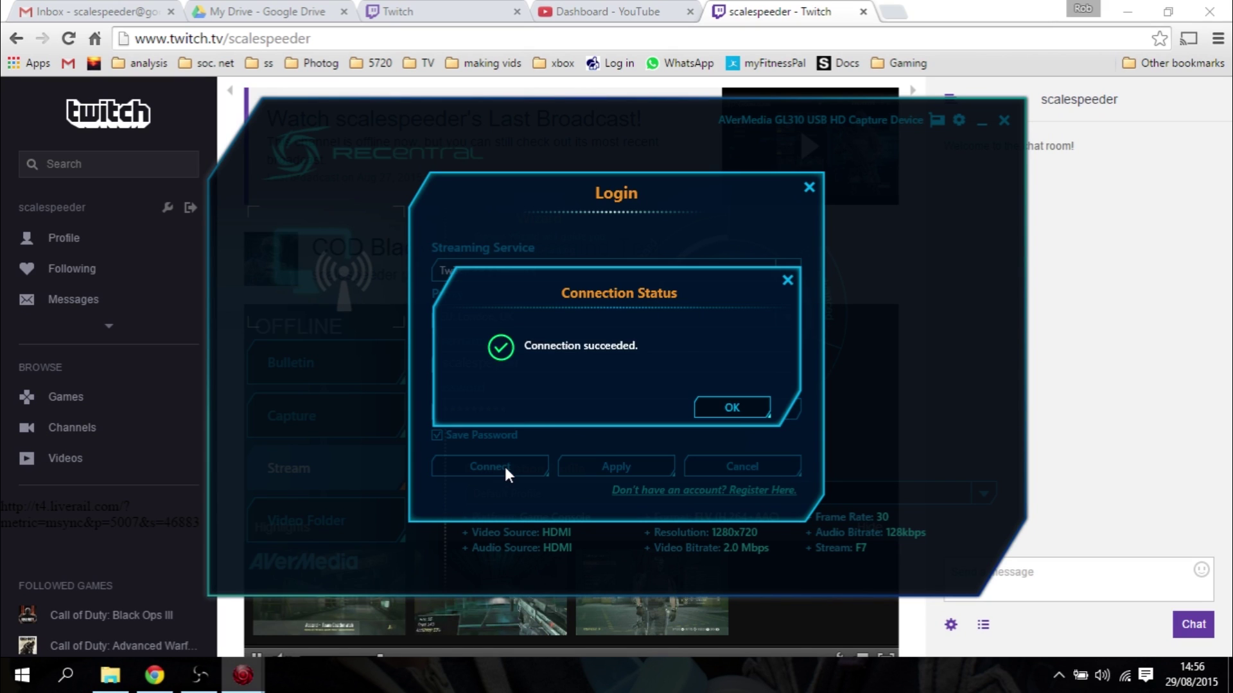
click(730, 407)
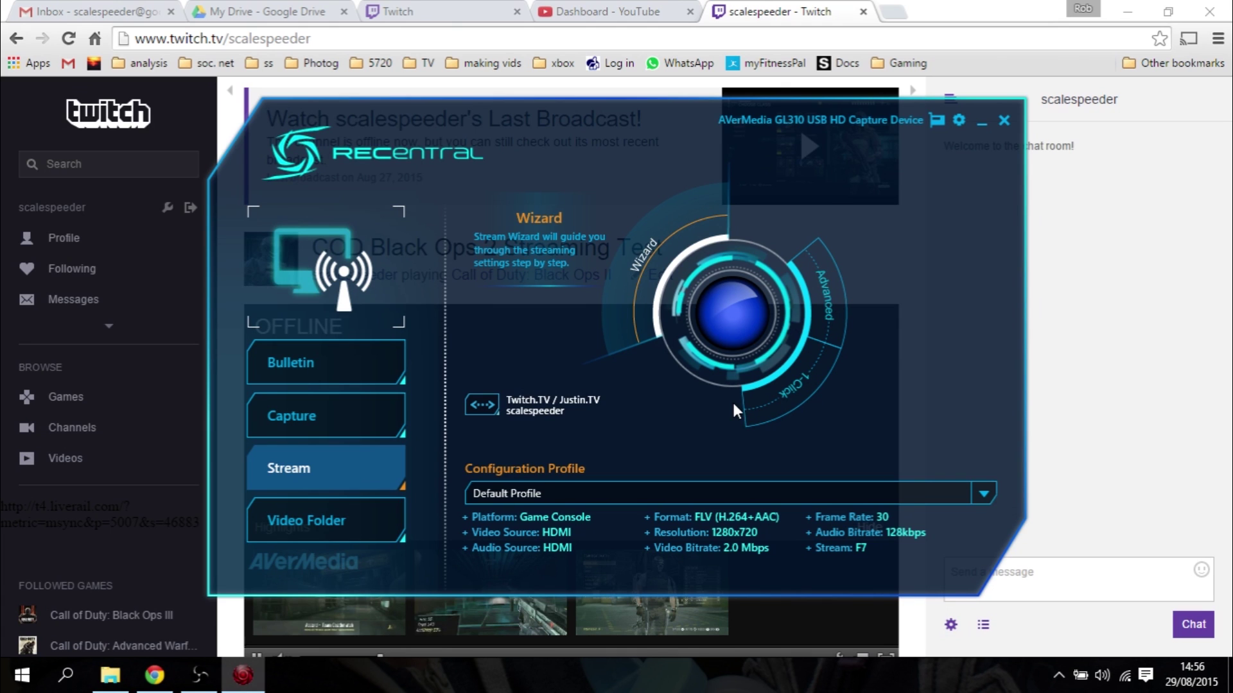
- Reopen the Advanced settings showing HDMI, 1280x720 at 2.0 Mbps, 30 fps
click(831, 304)
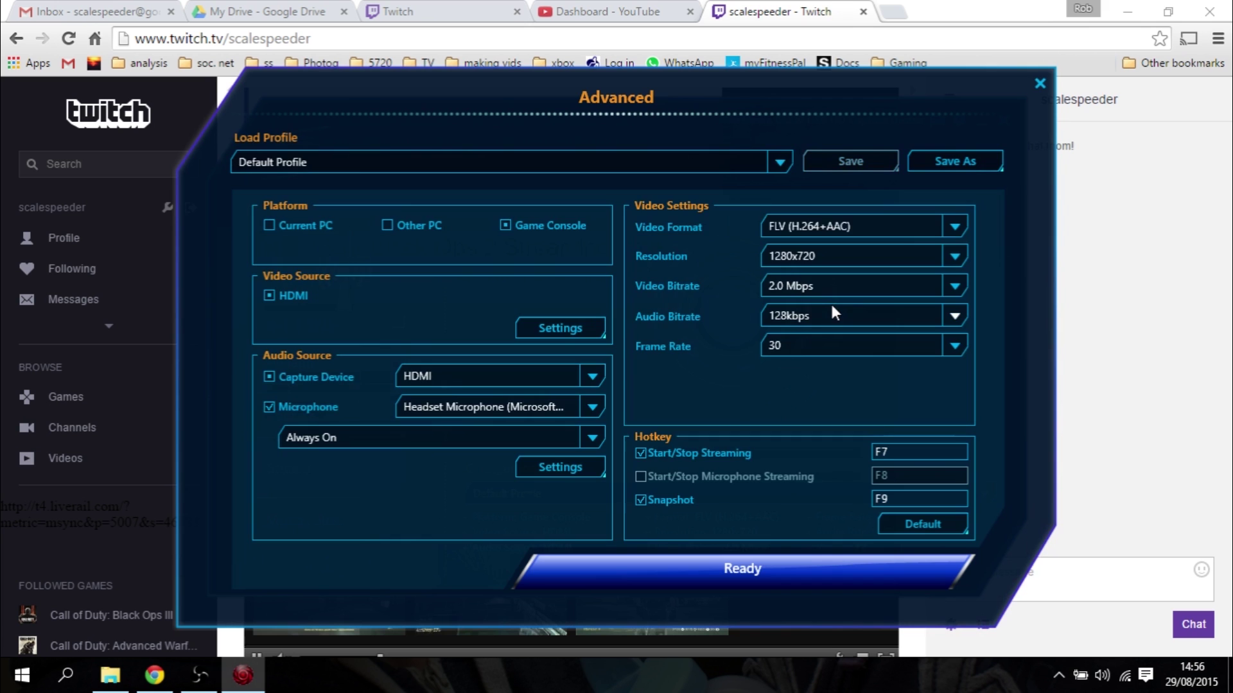
- Go live with the Default Profile settings and view the stream on the Twitch channel page
click(799, 569)
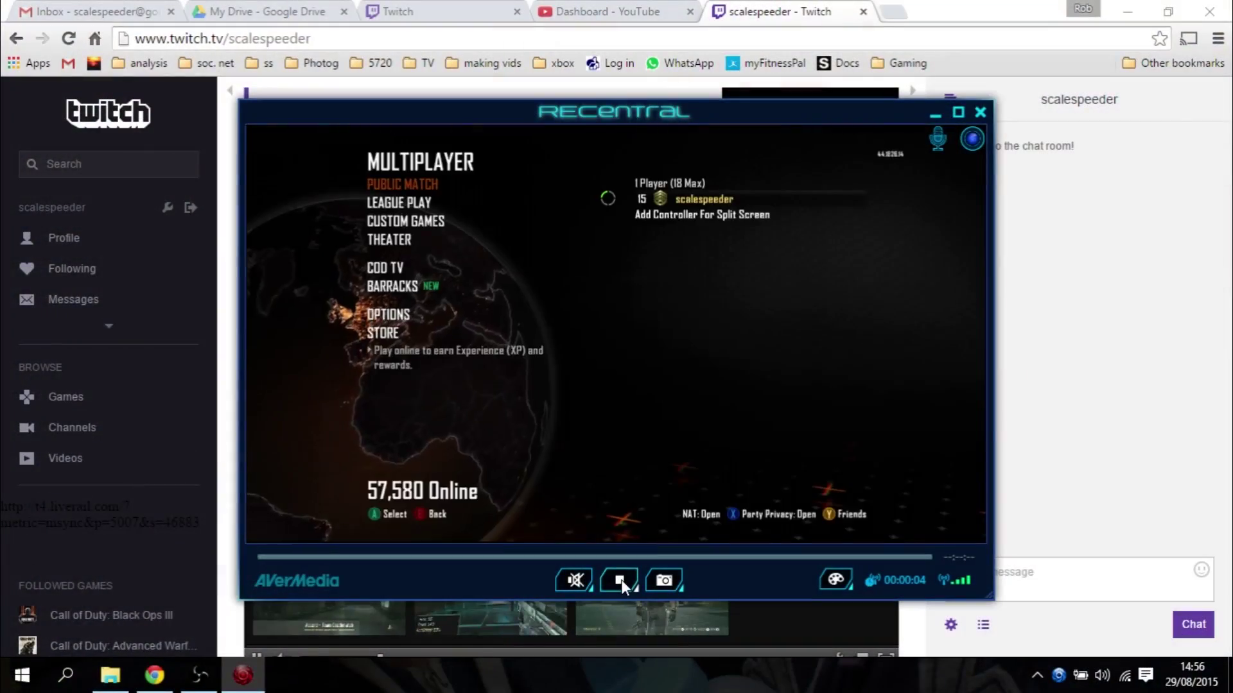
click(1125, 353)
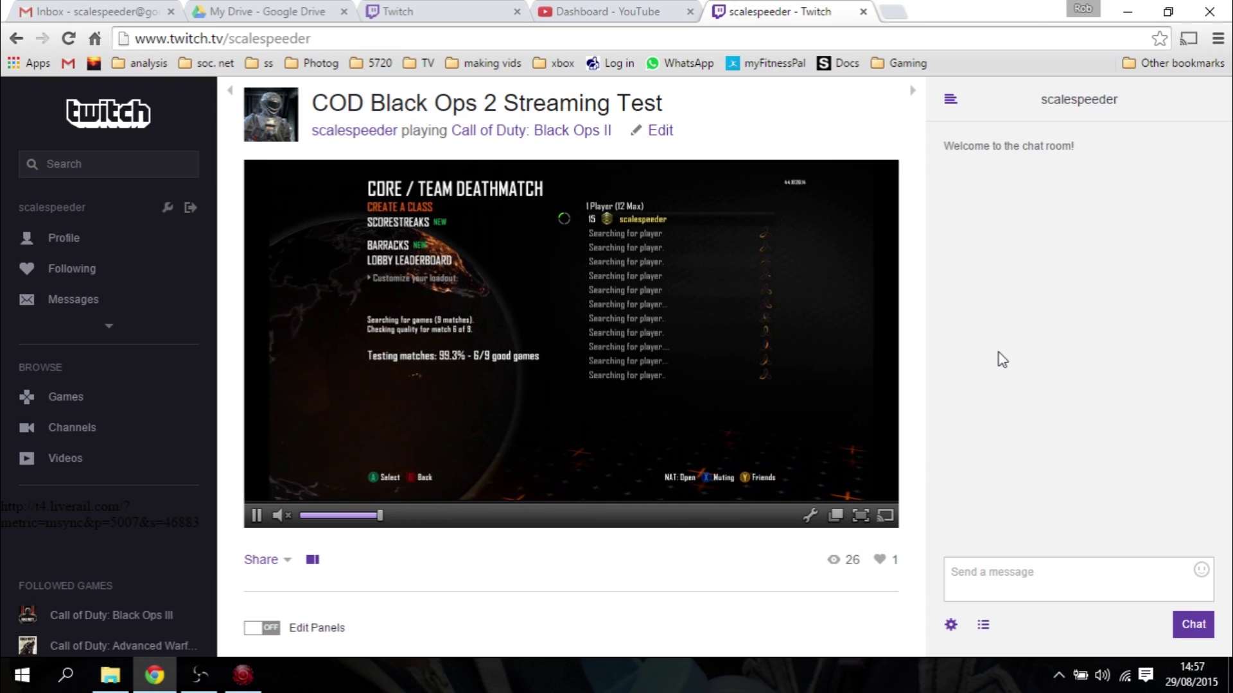
- Post 'hello' in the stream chat and open the chat settings
click(1006, 590)
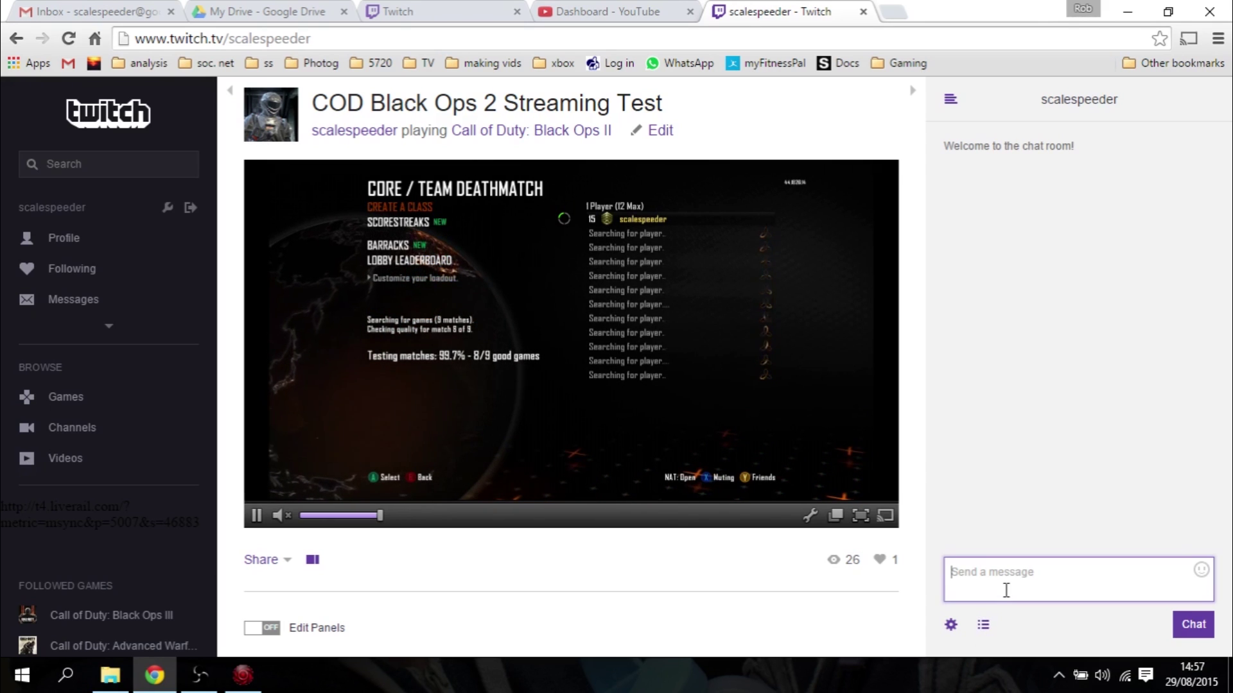
text(hel)
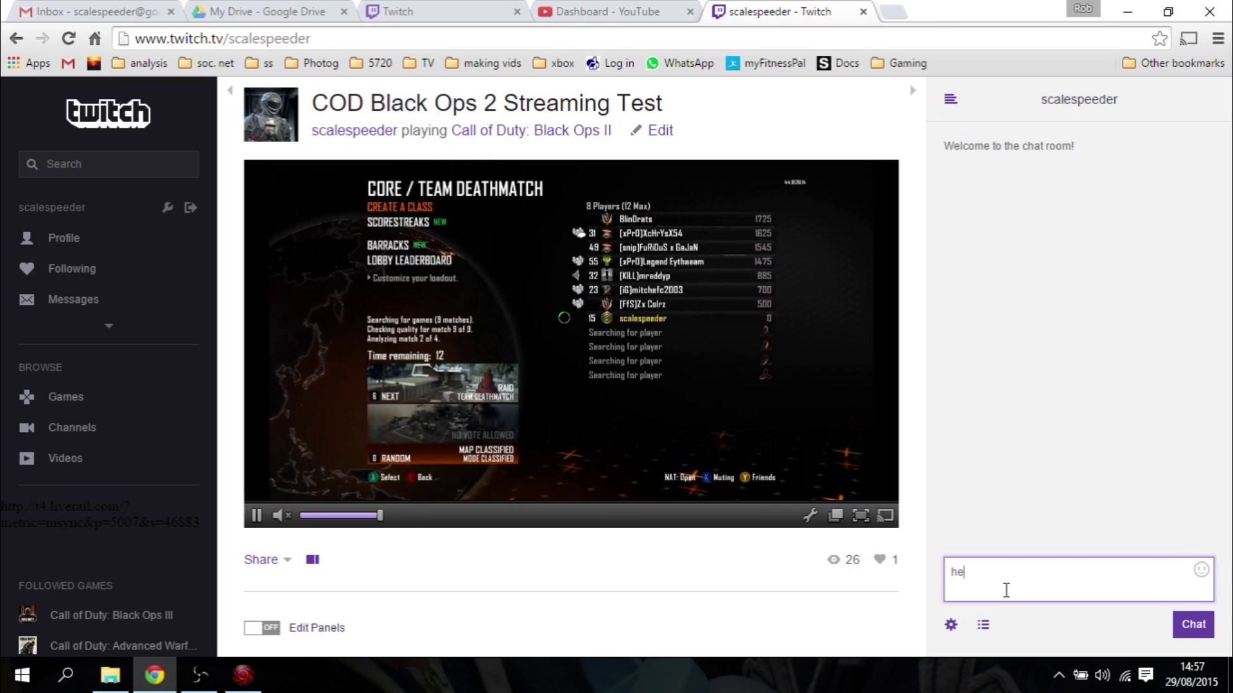
text(lo)
key(Return)
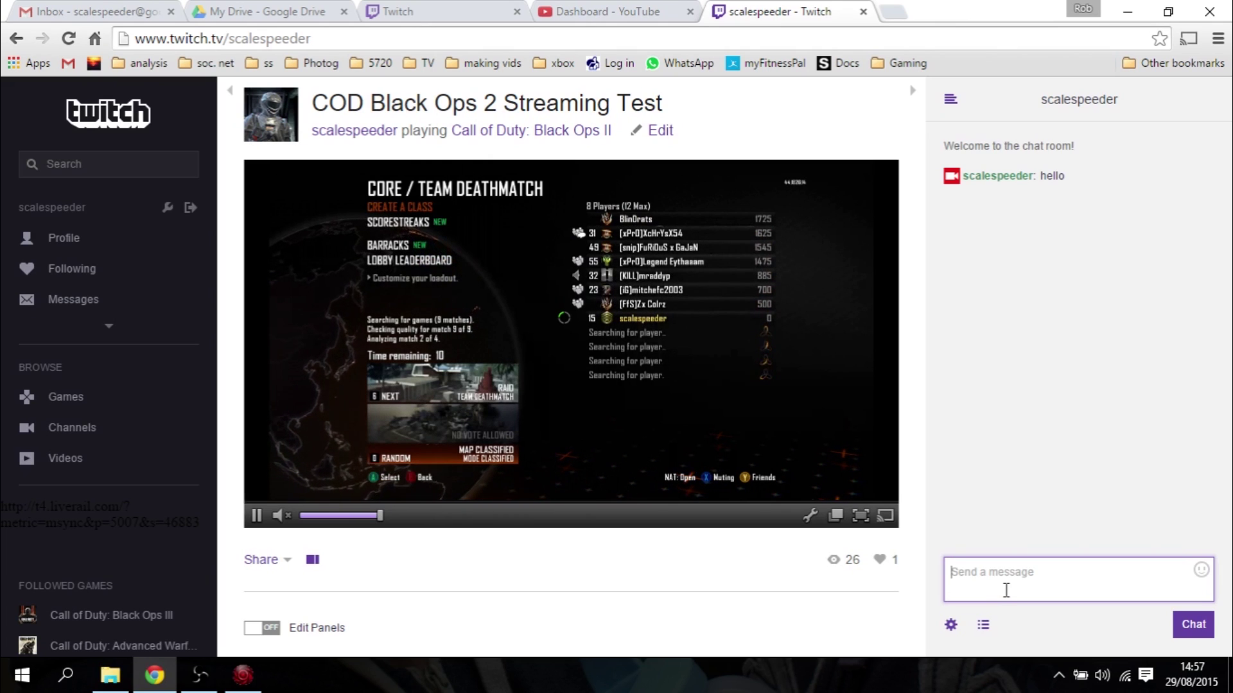
click(950, 626)
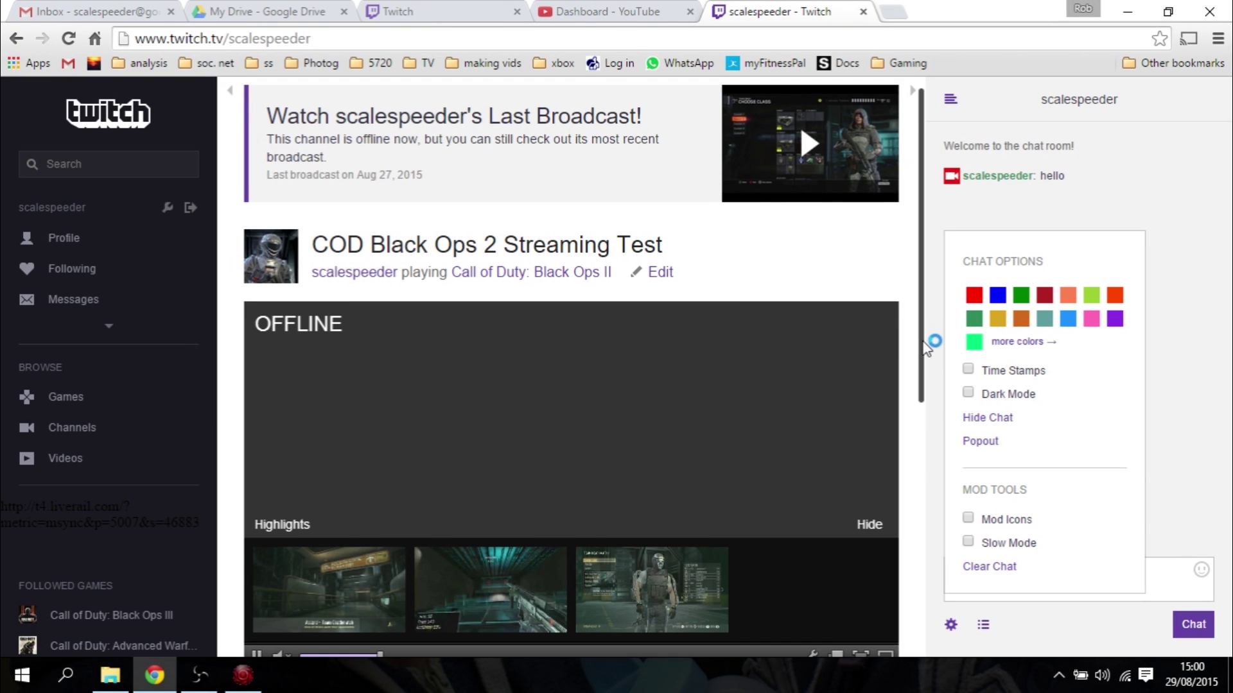
- Drag across the Twitch channel page once the broadcast has gone offline
drag(924, 335, 875, 325)
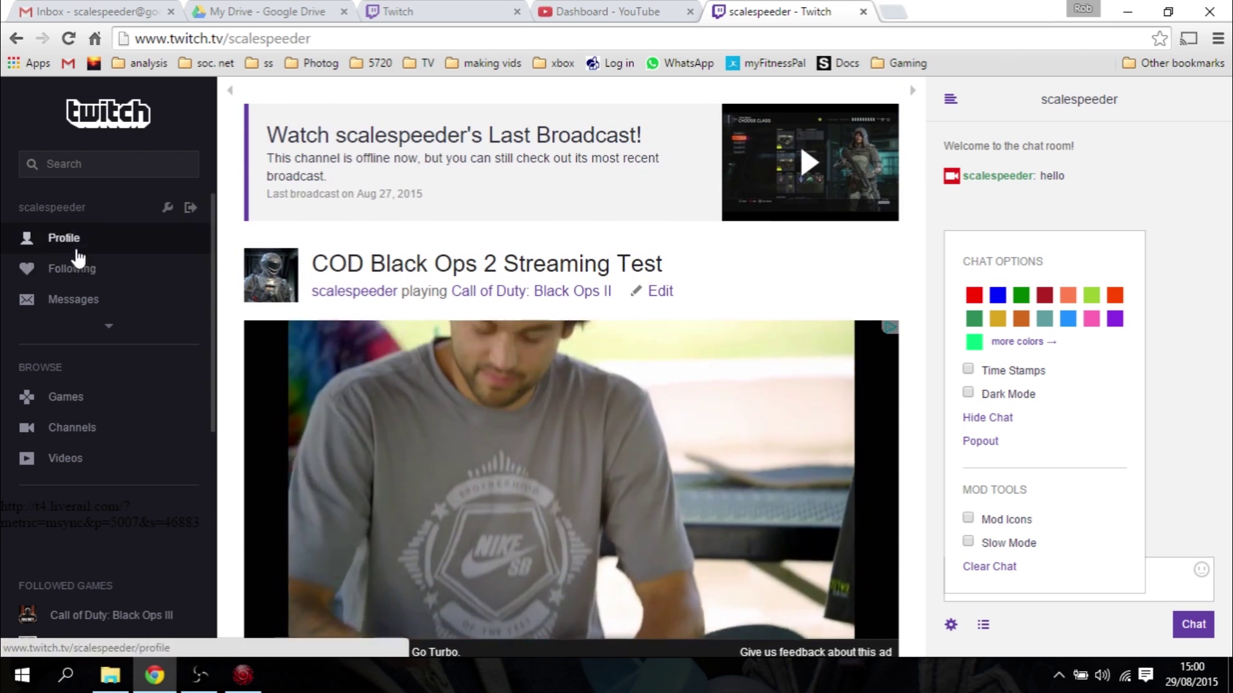
- Show the profile's Past Broadcasts list, led by 'COD Black Ops 3 Beta (Badly!)'
scroll(419, 367, down, 4)
scroll(417, 366, down, 4)
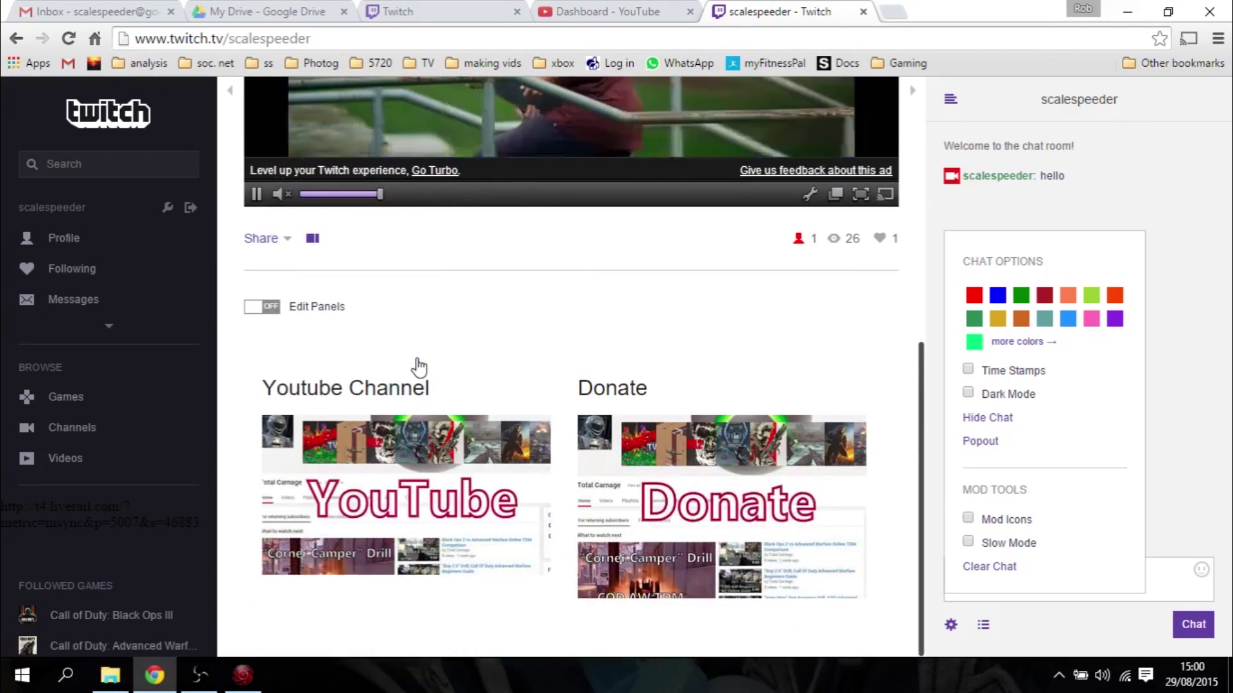
scroll(385, 353, up, 8)
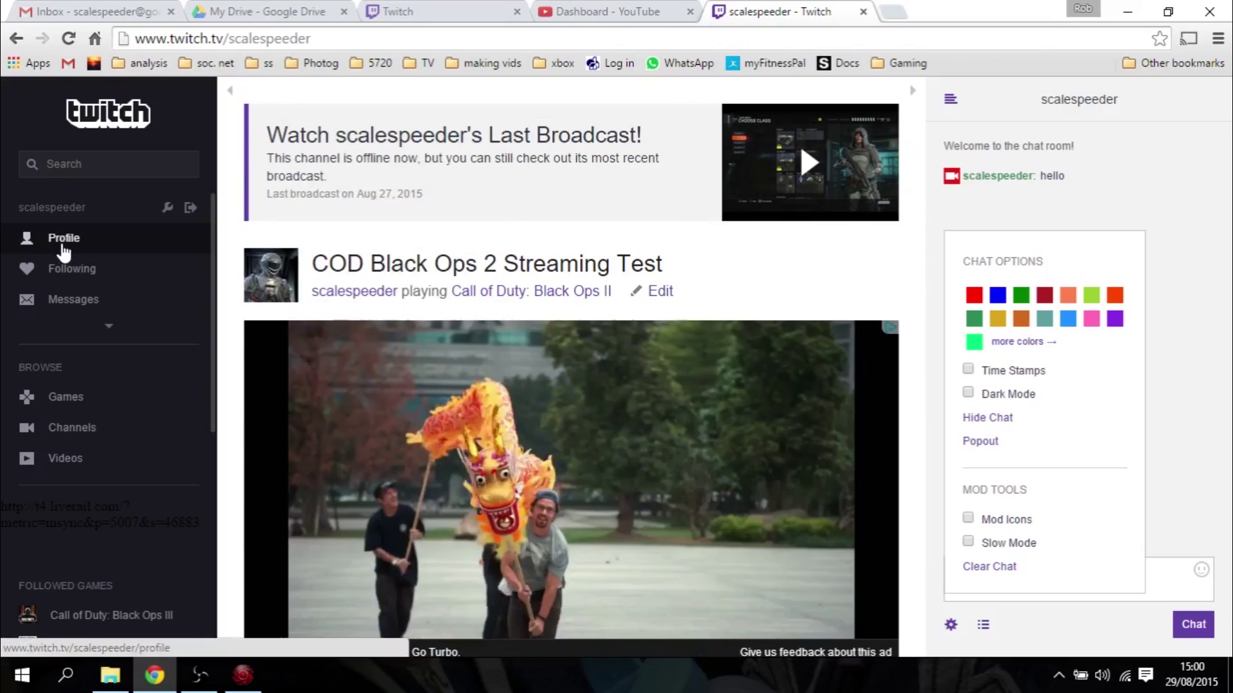
click(59, 247)
scroll(521, 449, down, 3)
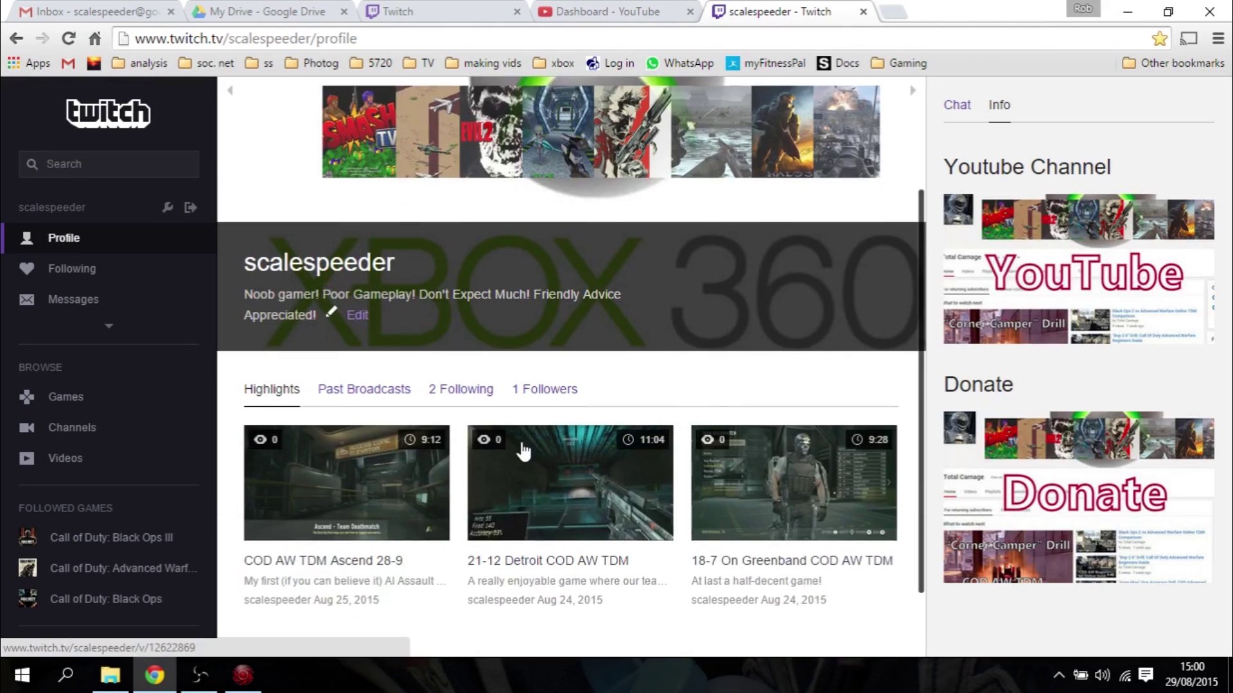
click(363, 394)
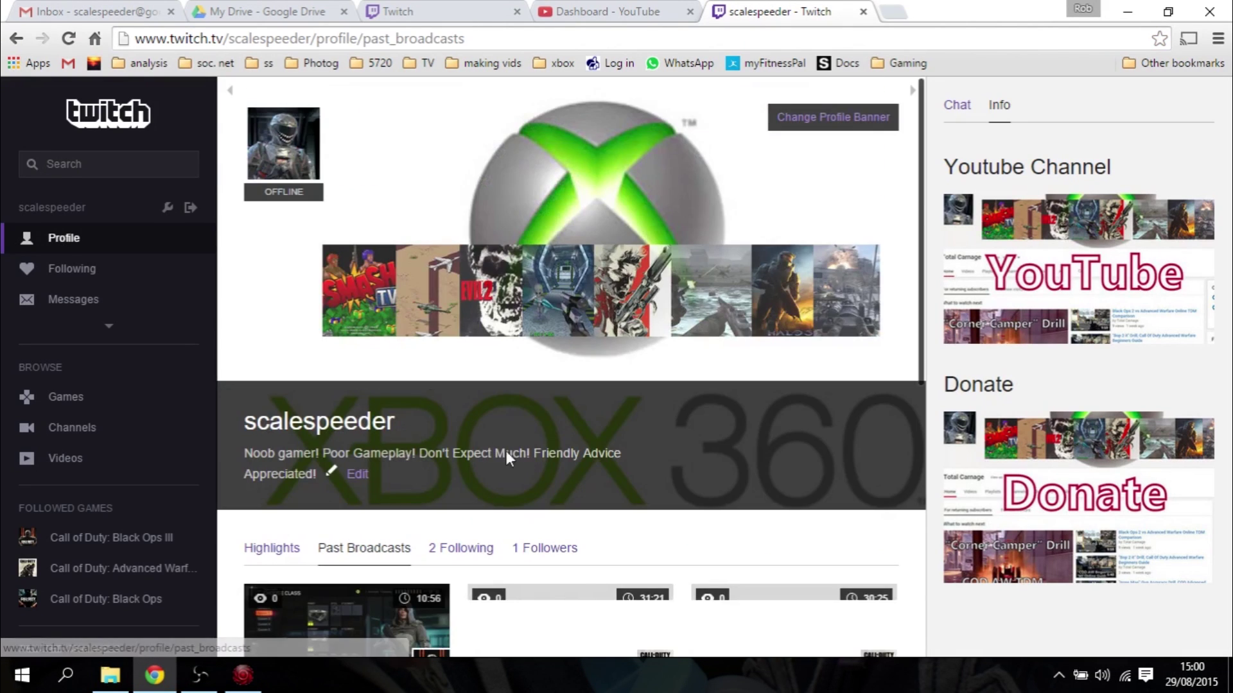
scroll(514, 456, down, 4)
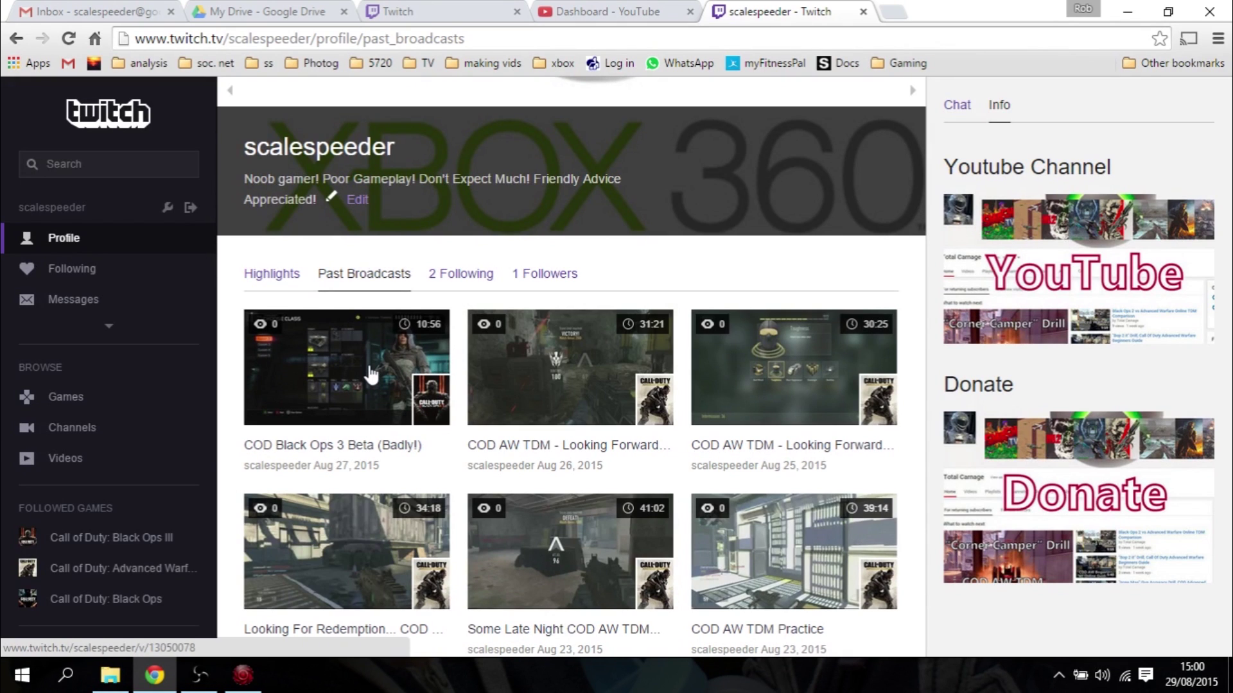
scroll(372, 374, up, 4)
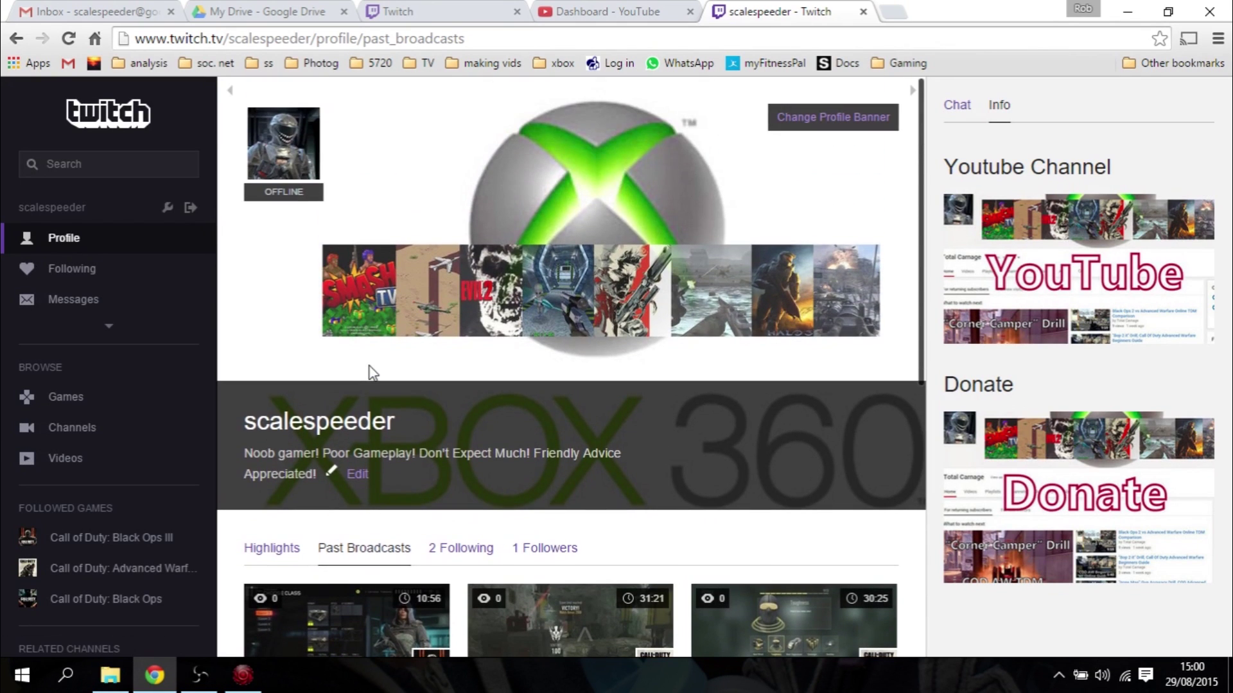